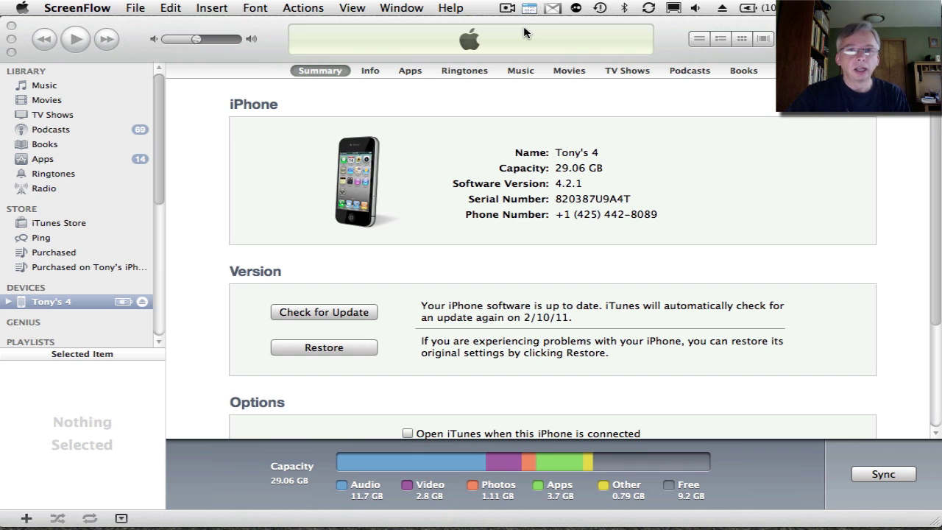
# Show the iPhone's Apps page in iTunes, scrolled down to File Sharing listing 321Run's documents.
pyautogui.click(253, 217)
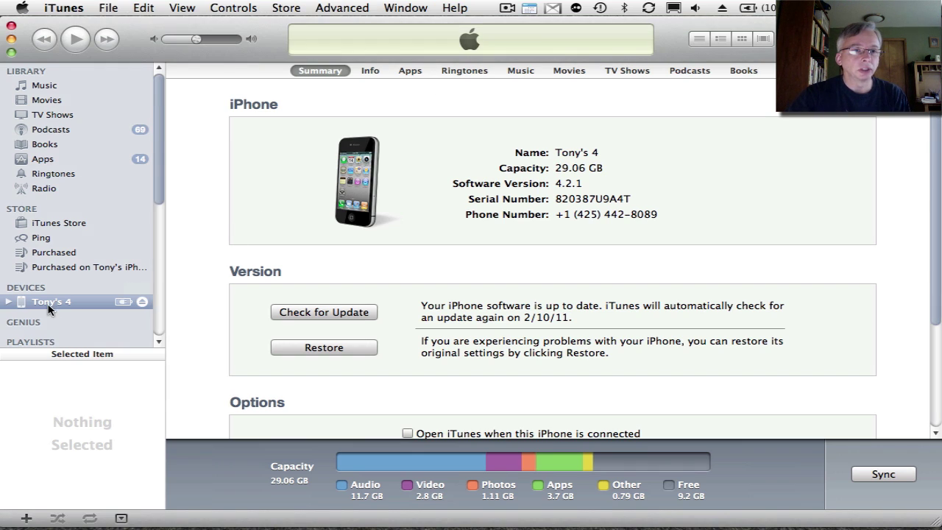
pyautogui.click(48, 303)
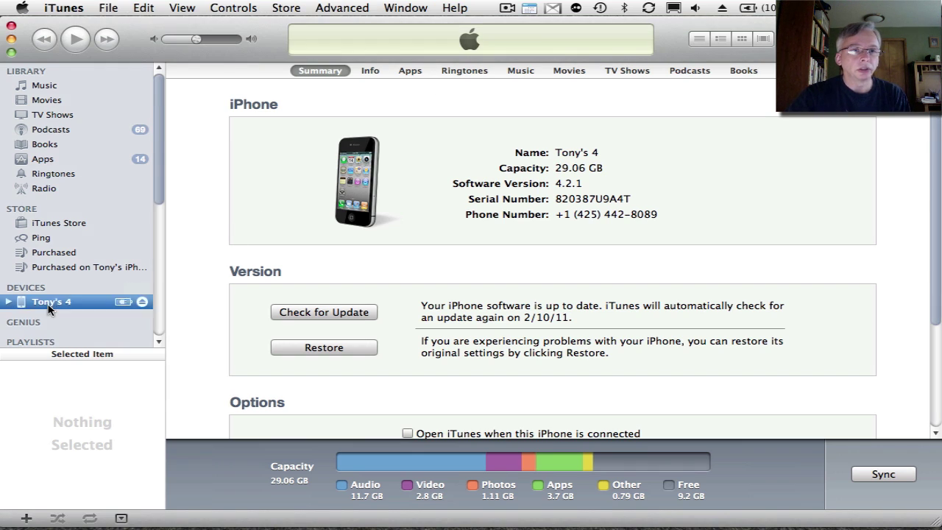
pyautogui.click(410, 71)
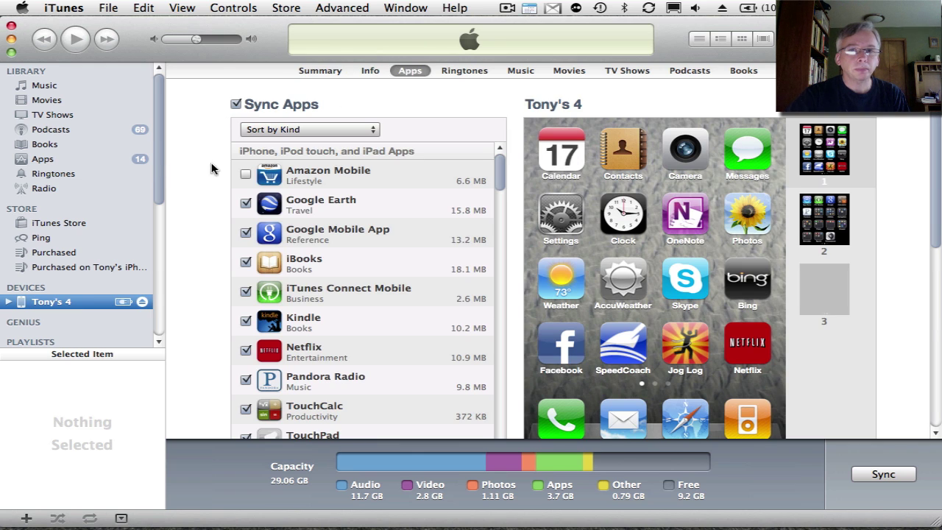
pyautogui.moveTo(933, 157); pyautogui.dragTo(940, 340)
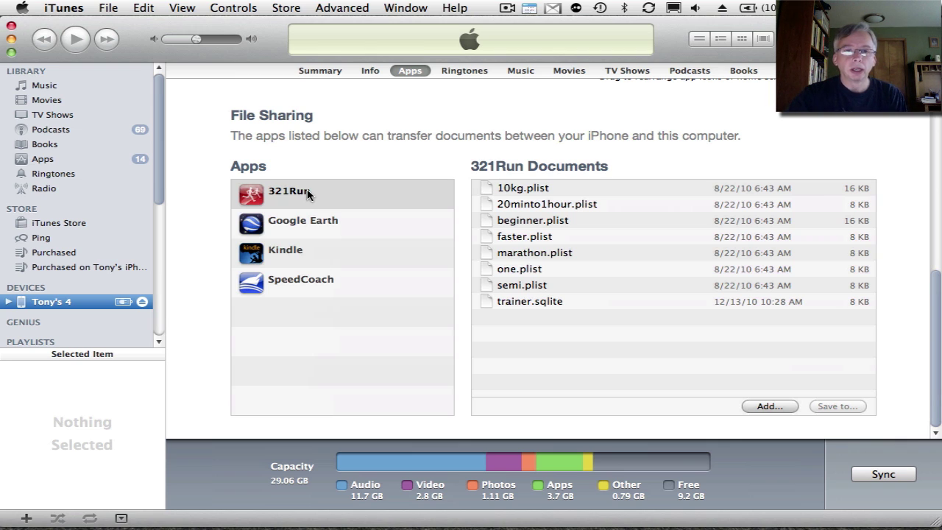
# Save SpeedCoach's courses.kml from the iPhone's File Sharing to the Desktop.
pyautogui.click(309, 291)
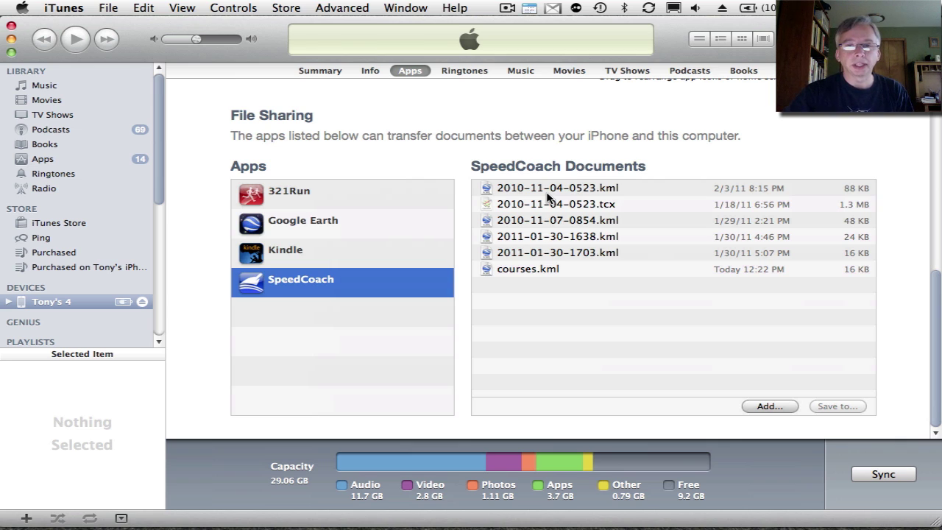
pyautogui.click(518, 271)
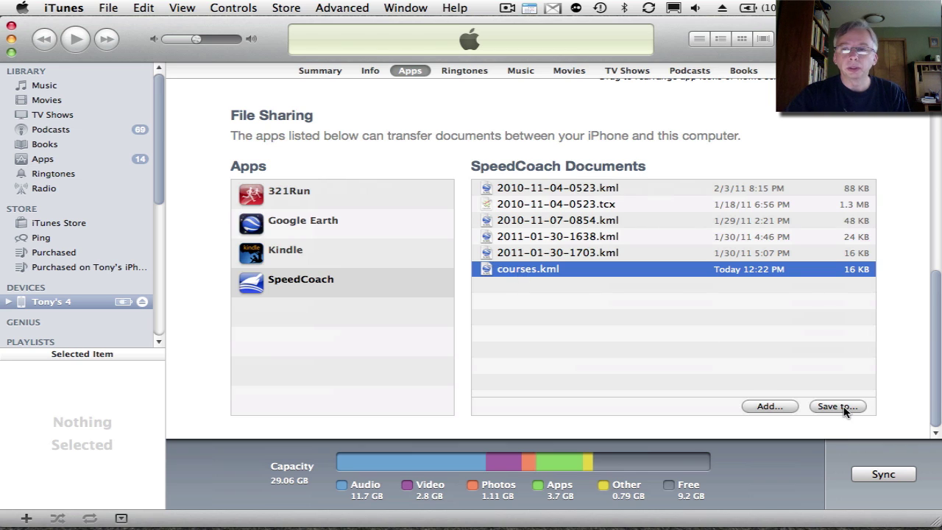
pyautogui.click(839, 407)
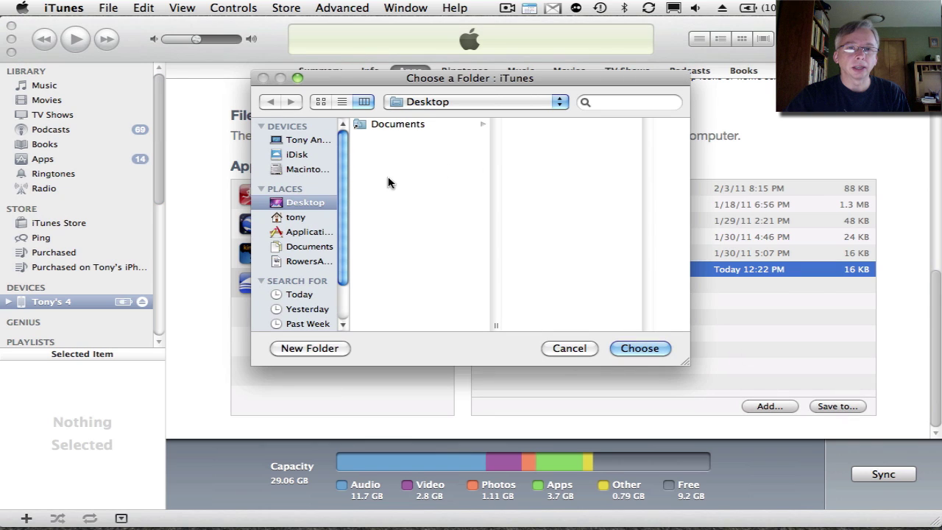
pyautogui.click(633, 350)
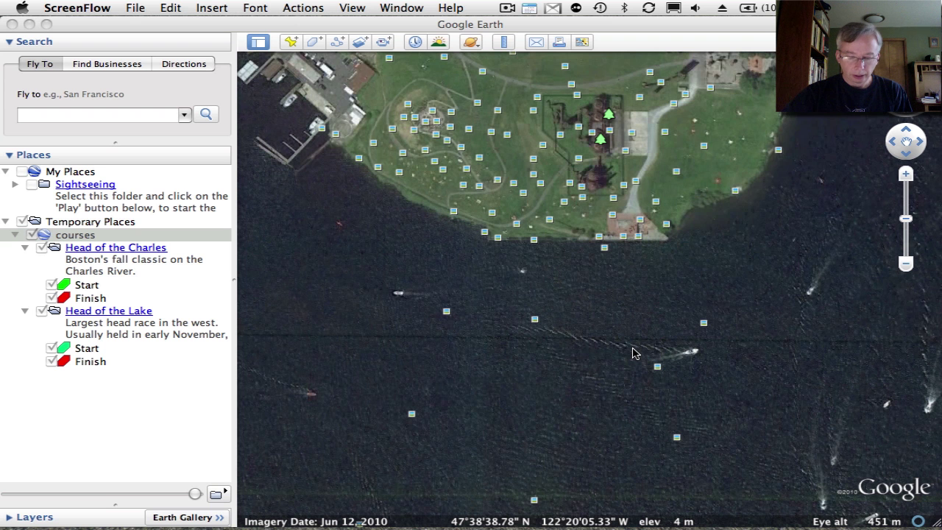
# Load courses.kml into Google Earth and fly to the Head of the Lake course.
pyautogui.click(625, 429)
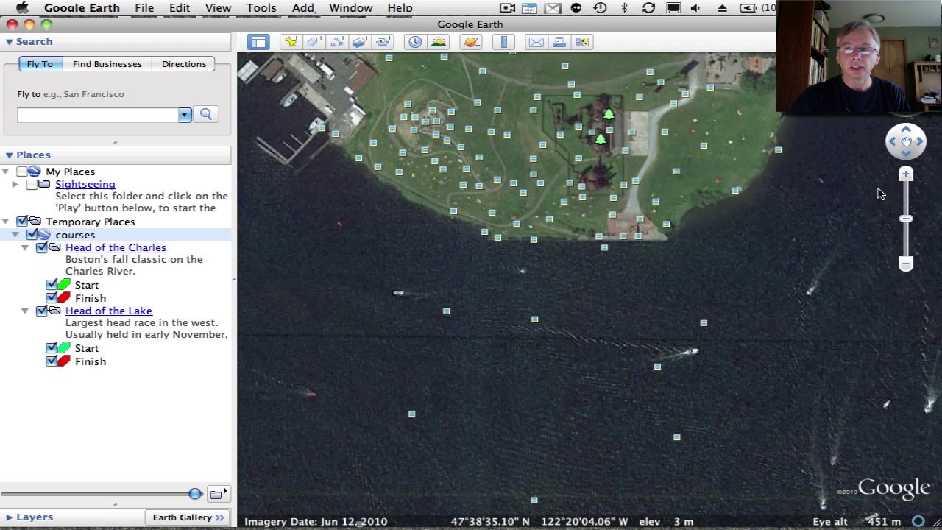
pyautogui.moveTo(876, 179); pyautogui.dragTo(875, 176)
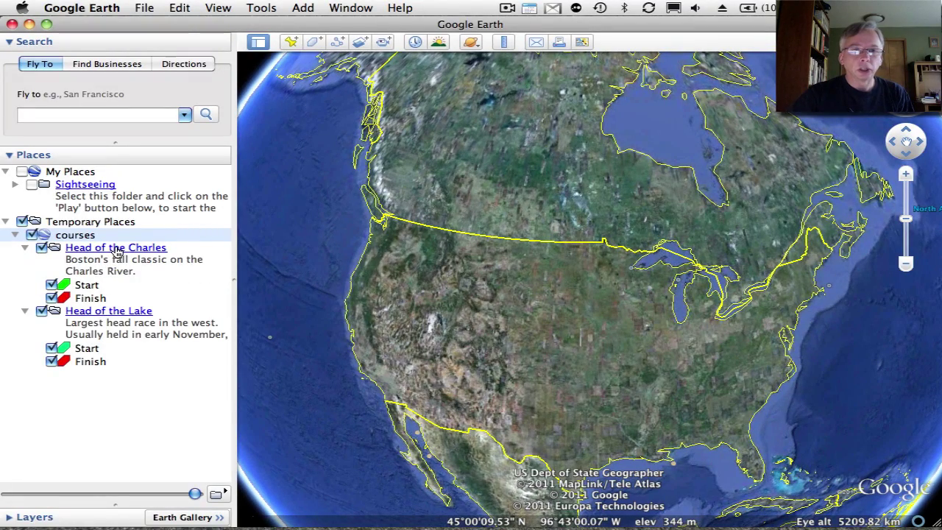
pyautogui.click(107, 315)
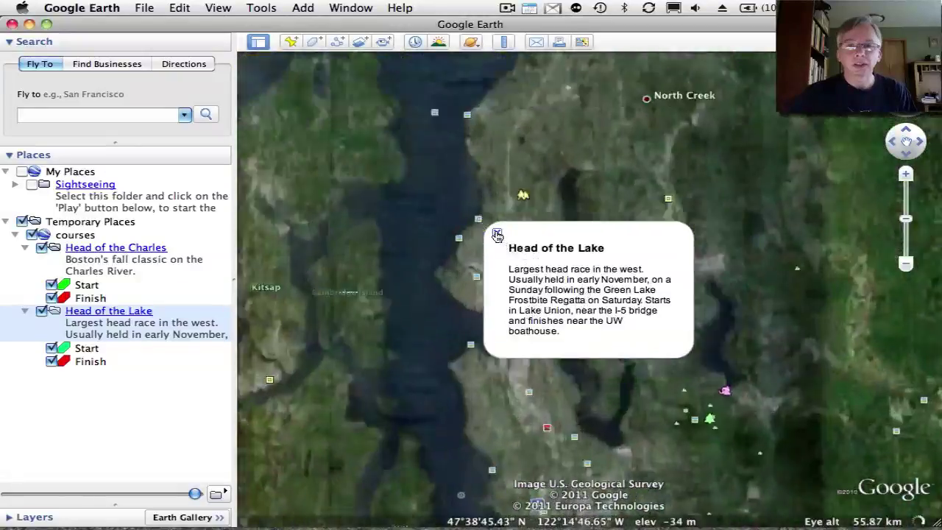
pyautogui.click(497, 234)
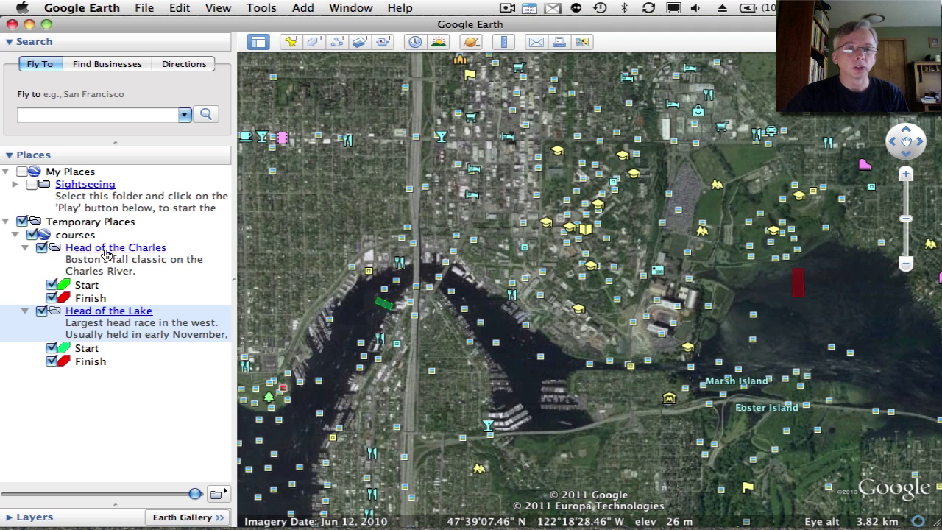
# Inspect the Head of the Charles Start and Finish markers, then select the courses folder.
pyautogui.click(92, 287)
pyautogui.click(90, 297)
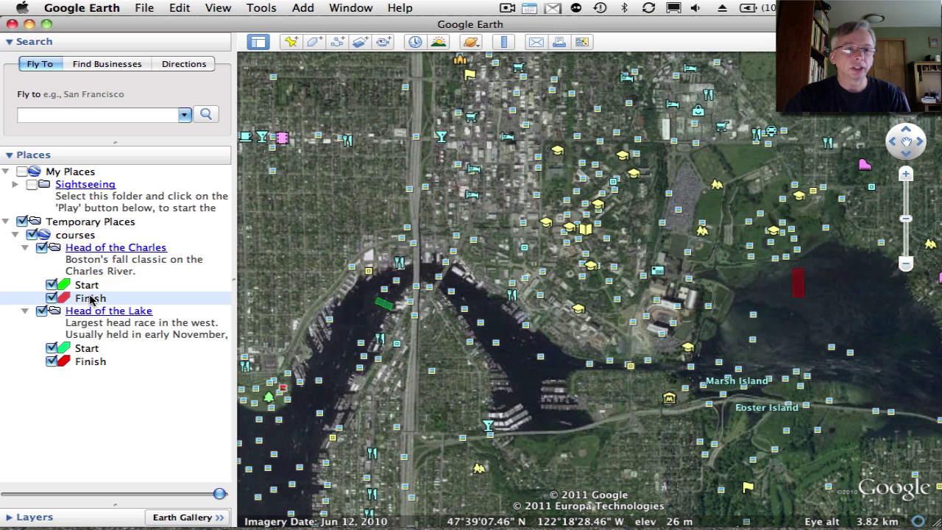
pyautogui.click(87, 287)
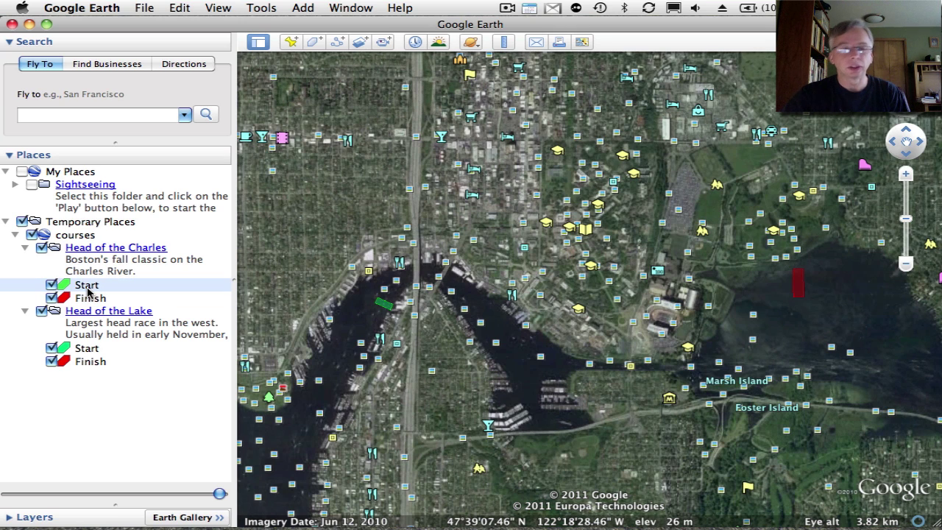
pyautogui.click(76, 235)
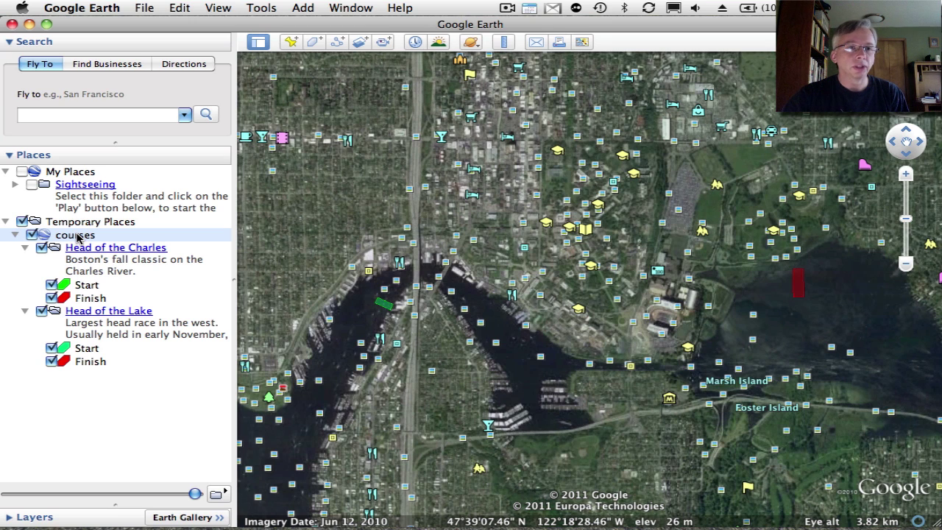
pyautogui.rightClick(77, 235)
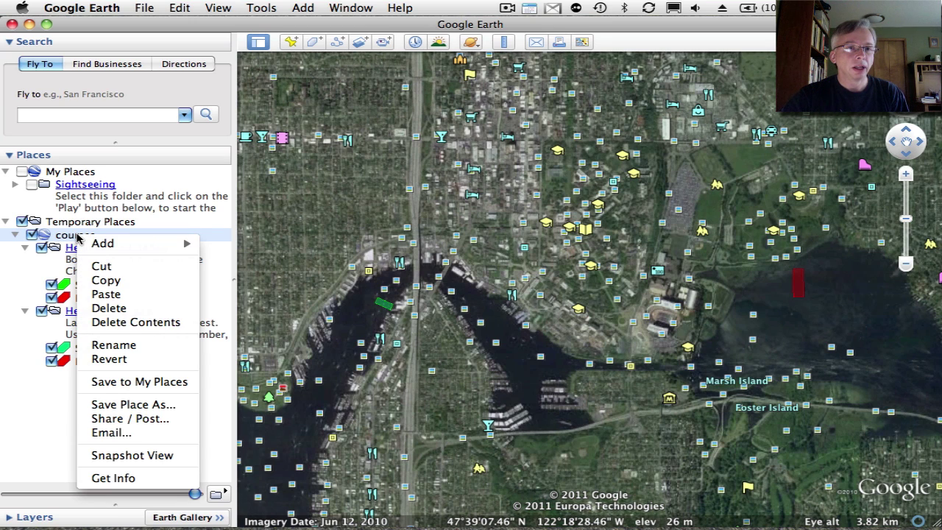
# Add a Tail of the Lake folder inside courses described 'Head race on Lake Union.' and fly to Lake Union.
pyautogui.moveTo(120, 244)
pyautogui.click(248, 246)
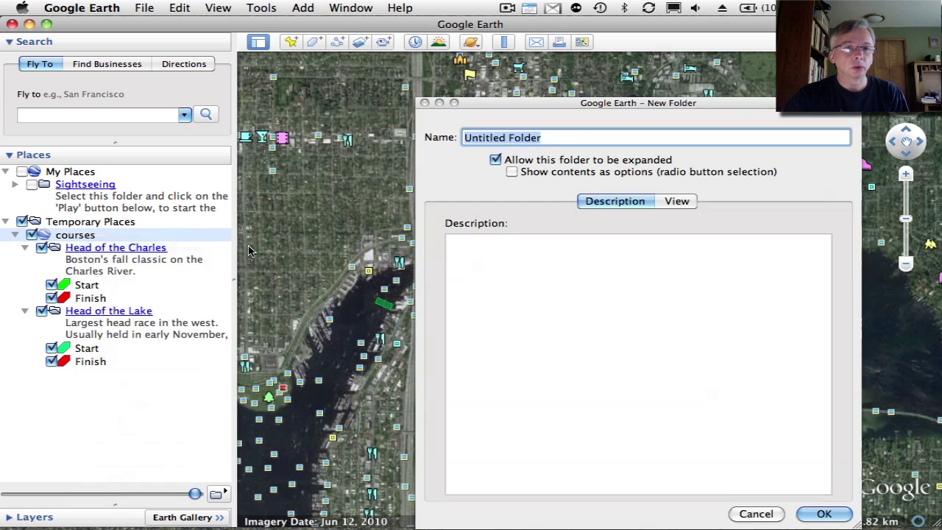
pyautogui.moveTo(571, 99); pyautogui.dragTo(421, 67)
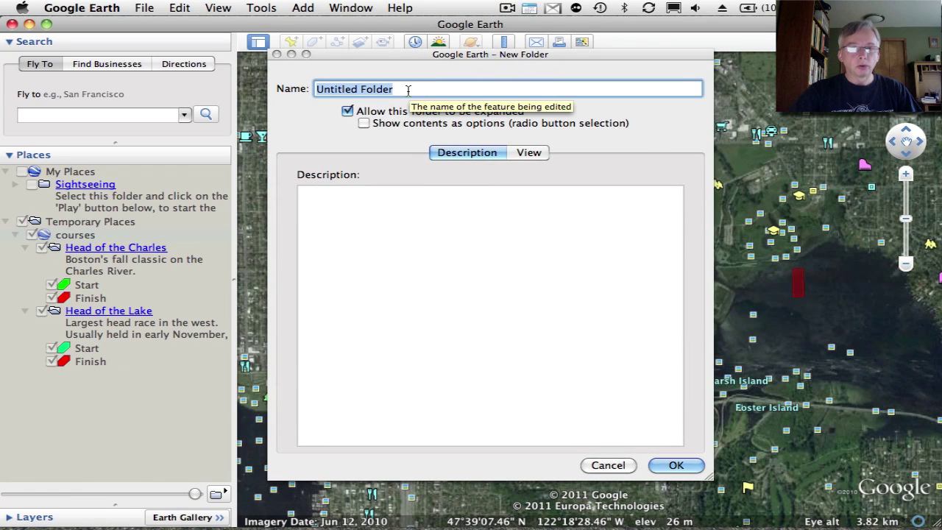
pyautogui.write('Tail of the Lake')
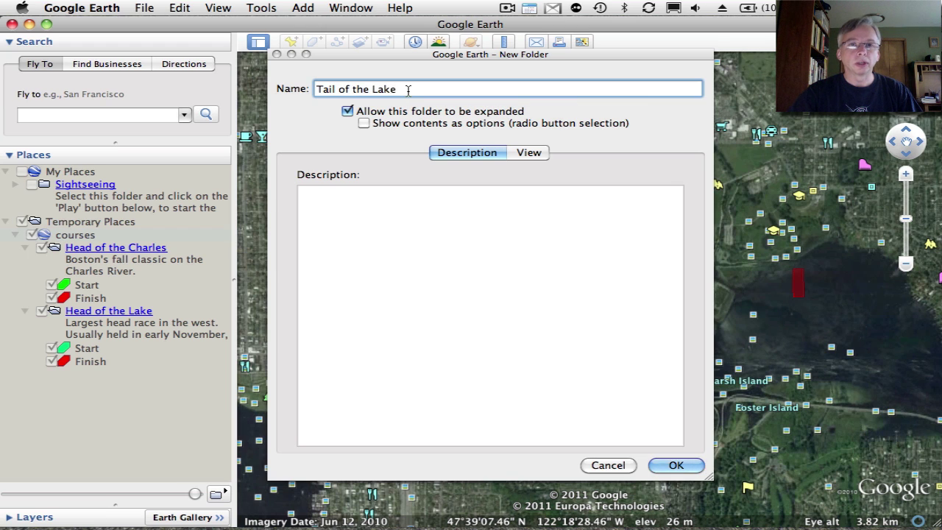
pyautogui.click(377, 195)
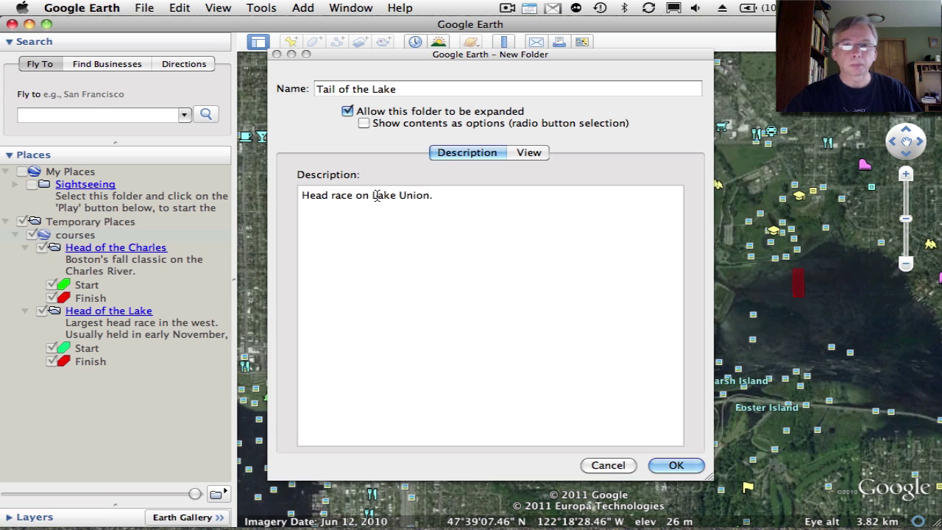
pyautogui.click(674, 466)
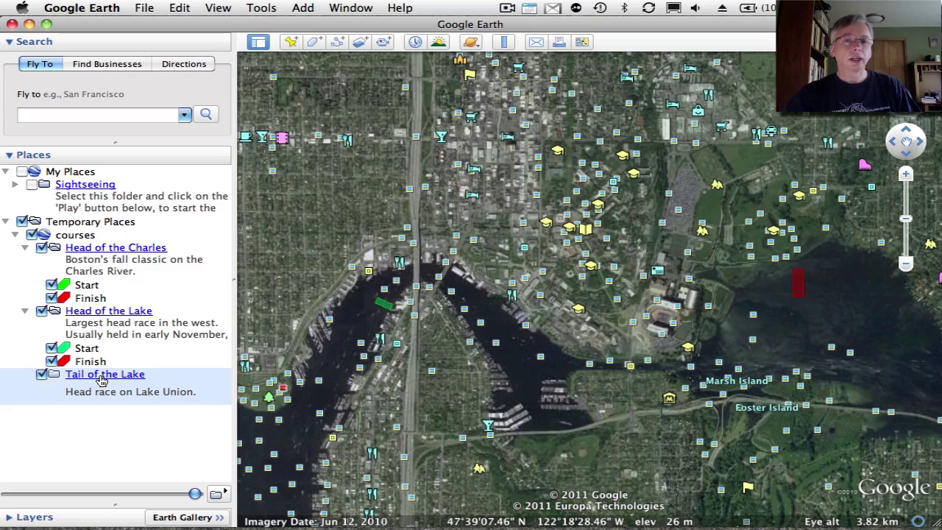
pyautogui.doubleClick(204, 390)
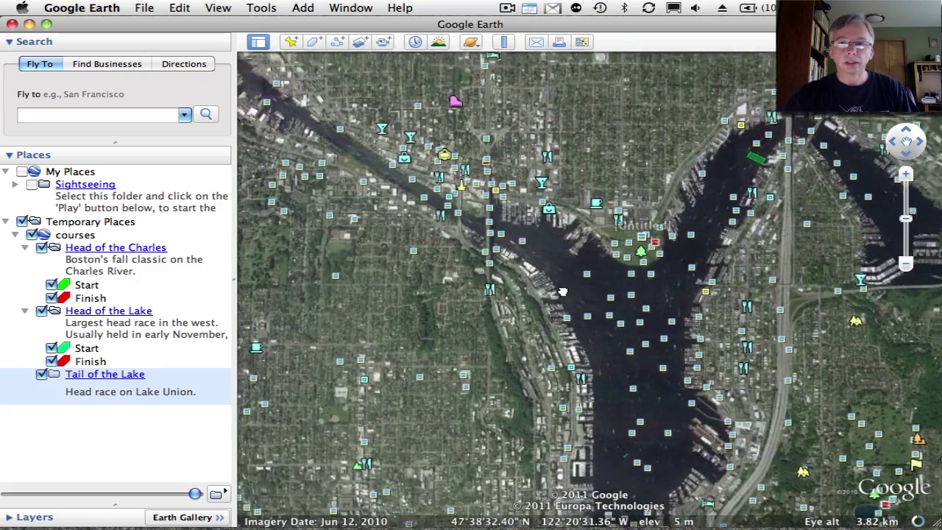
# Bring up the Add options for the Tail of the Lake folder in Places.
pyautogui.scroll(3, 425, 232)
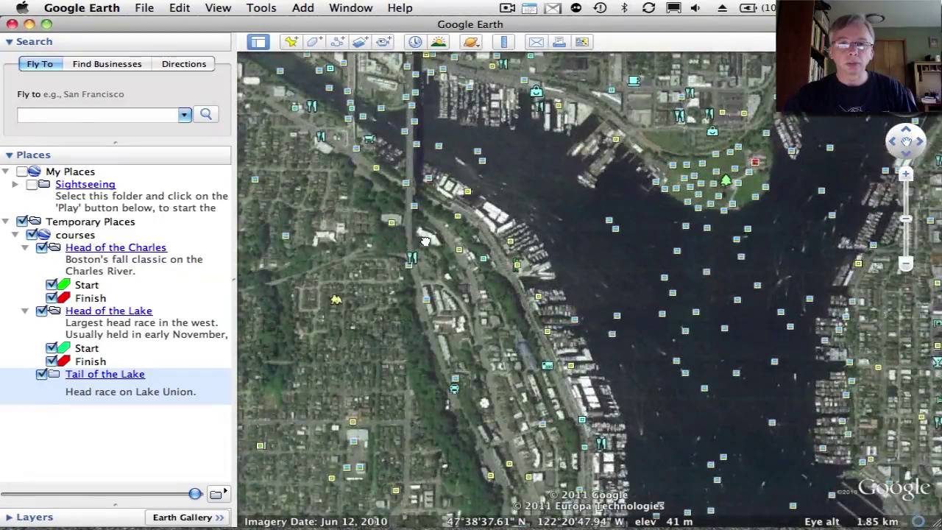
pyautogui.scroll(-2, 425, 233)
pyautogui.scroll(5, 647, 309)
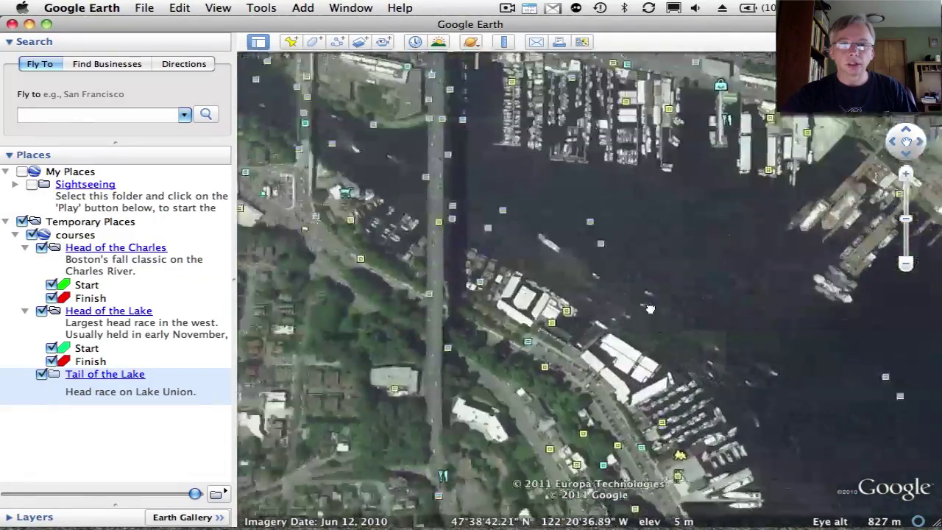
pyautogui.scroll(3, 648, 309)
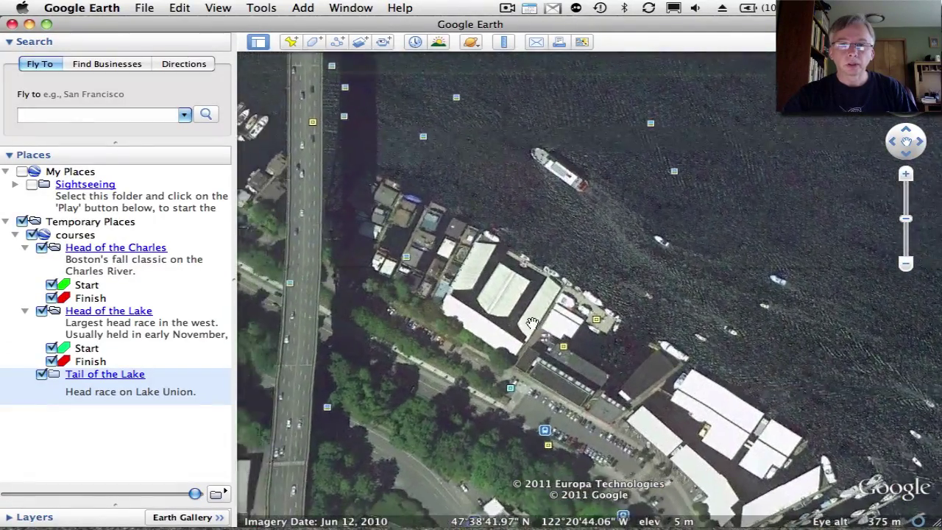
pyautogui.scroll(4, 532, 326)
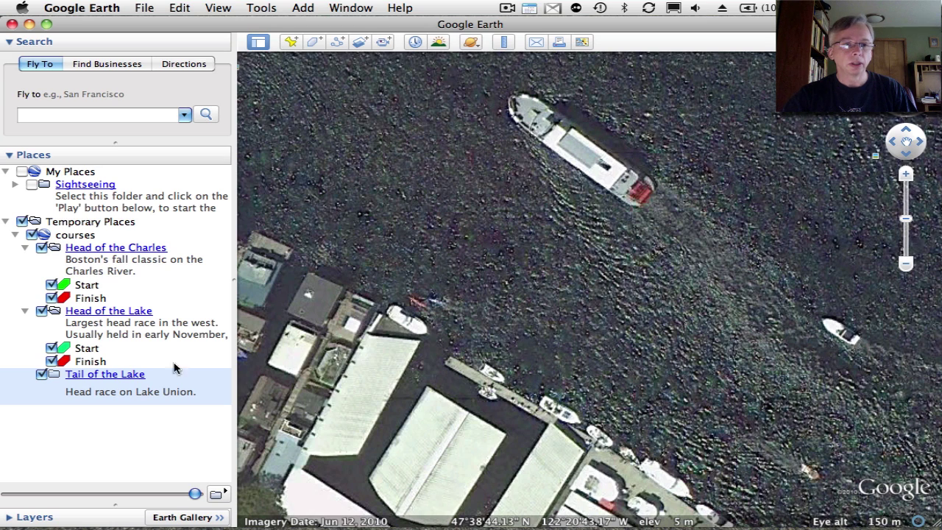
pyautogui.rightClick(119, 377)
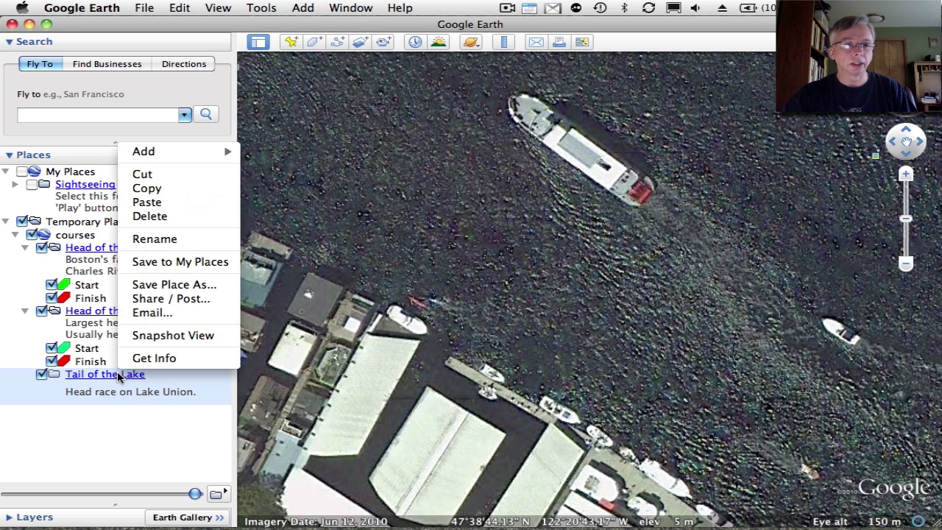
# Start a polygon named Start in Tail of the Lake and place four corners on the water.
pyautogui.moveTo(169, 155)
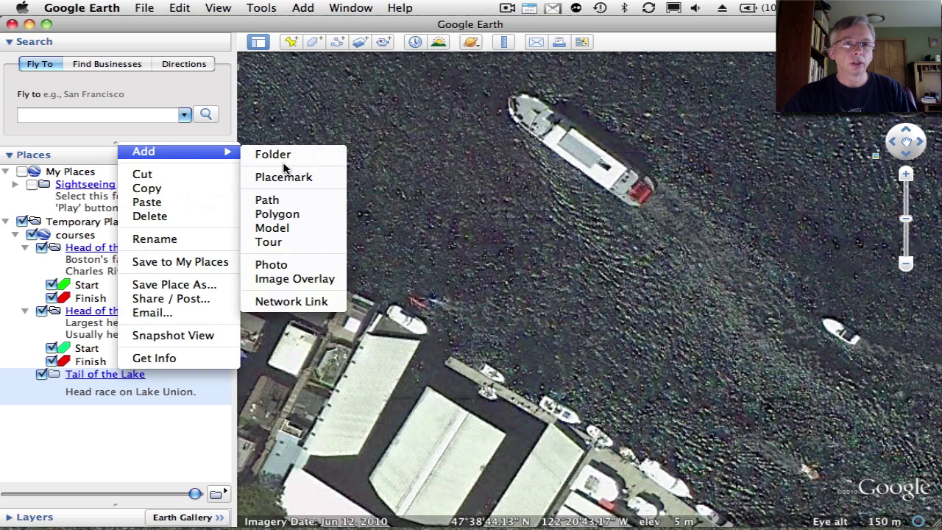
pyautogui.click(277, 214)
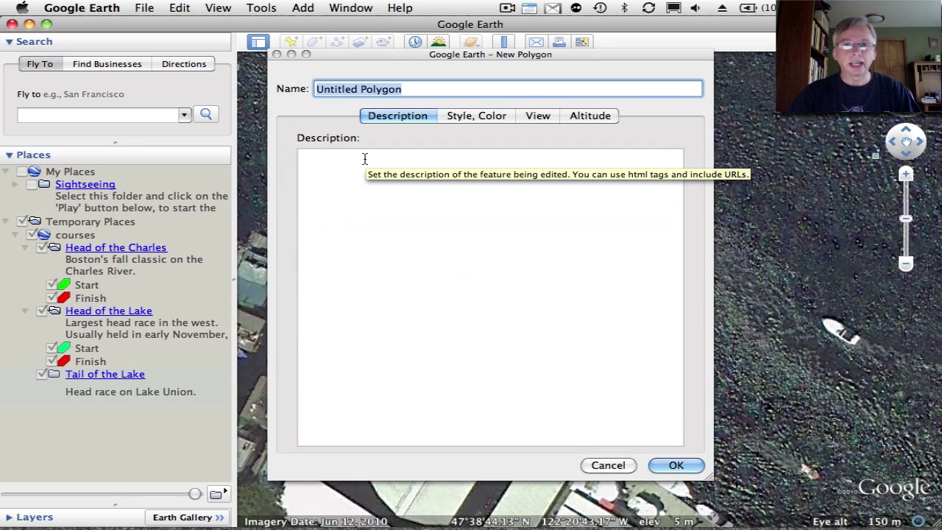
pyautogui.write('Start')
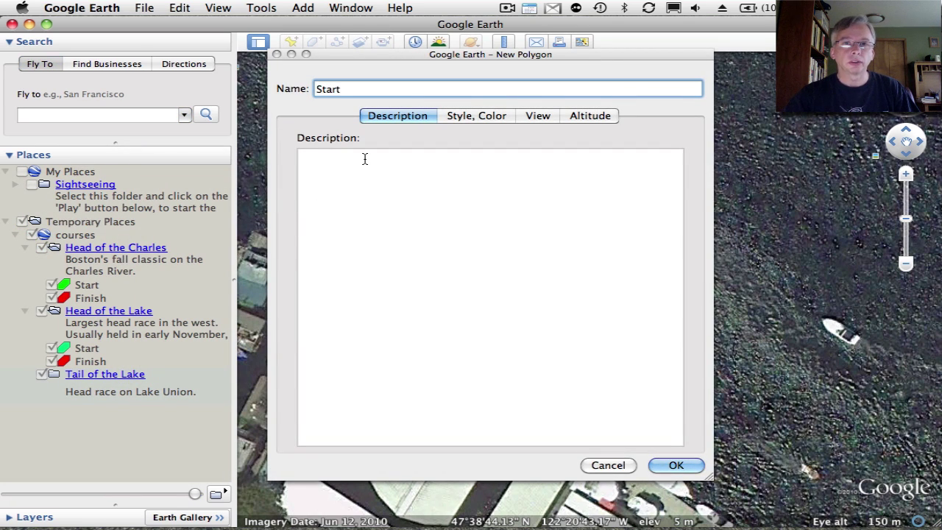
pyautogui.moveTo(366, 51); pyautogui.dragTo(782, 363)
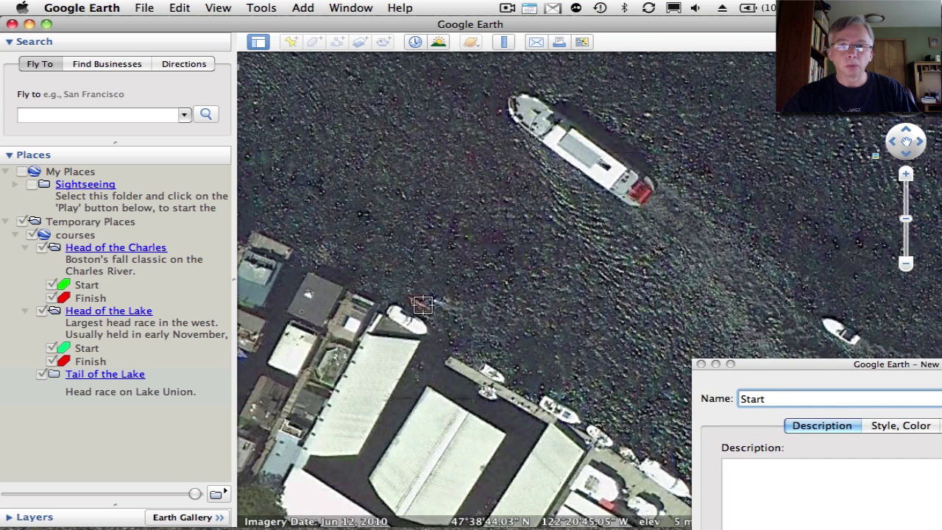
pyautogui.click(439, 398)
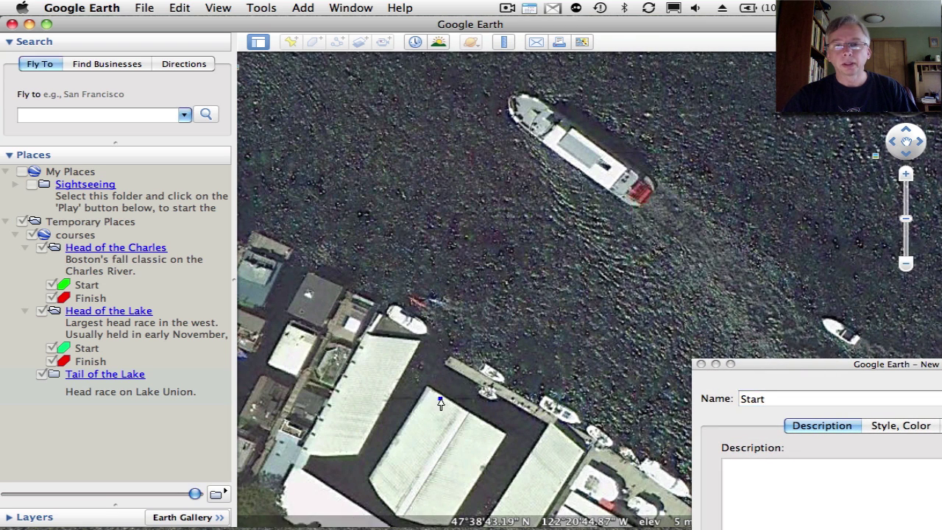
pyautogui.click(577, 162)
pyautogui.click(682, 218)
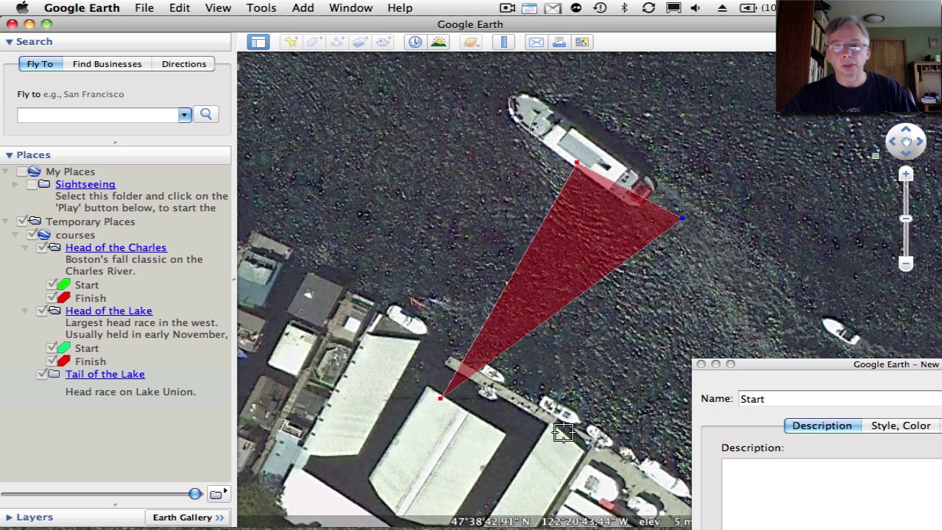
pyautogui.click(542, 439)
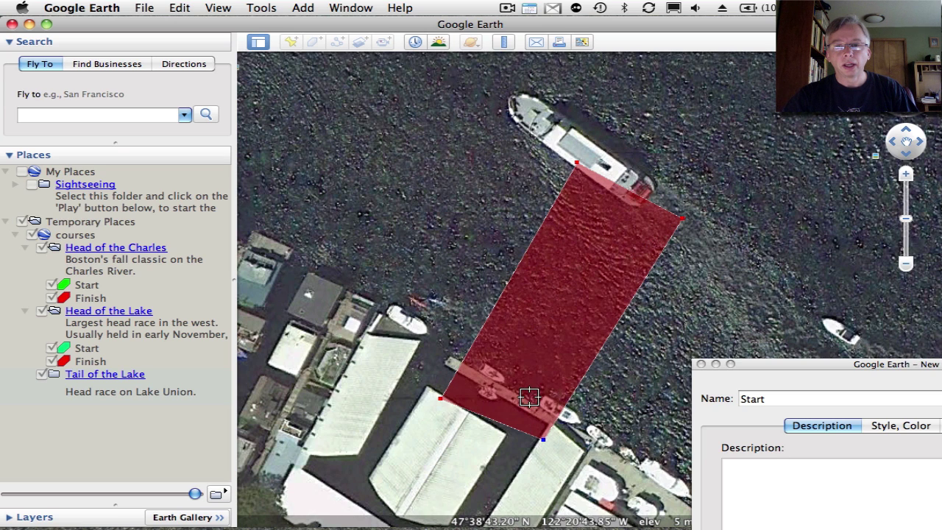
# Reshape the Start polygon into a long strip from the pier out past the large boat.
pyautogui.moveTo(544, 441); pyautogui.dragTo(534, 454)
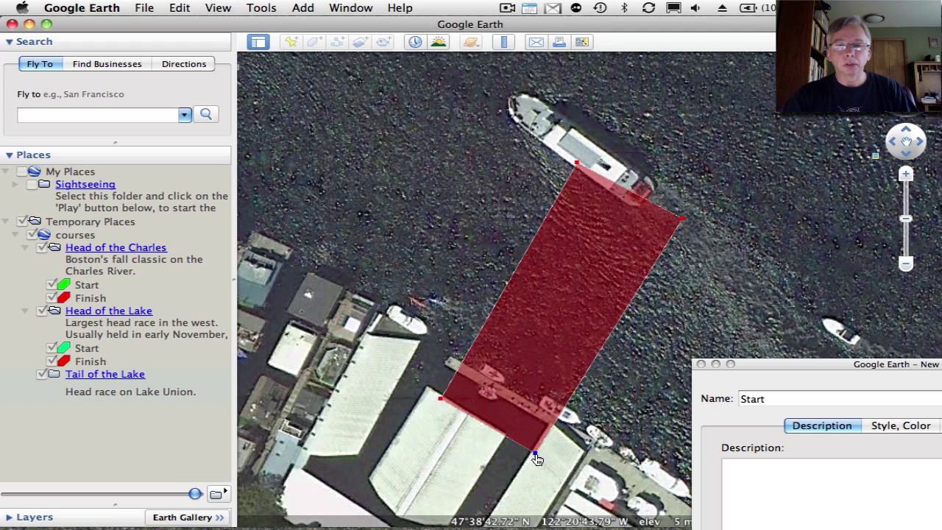
pyautogui.click(443, 402)
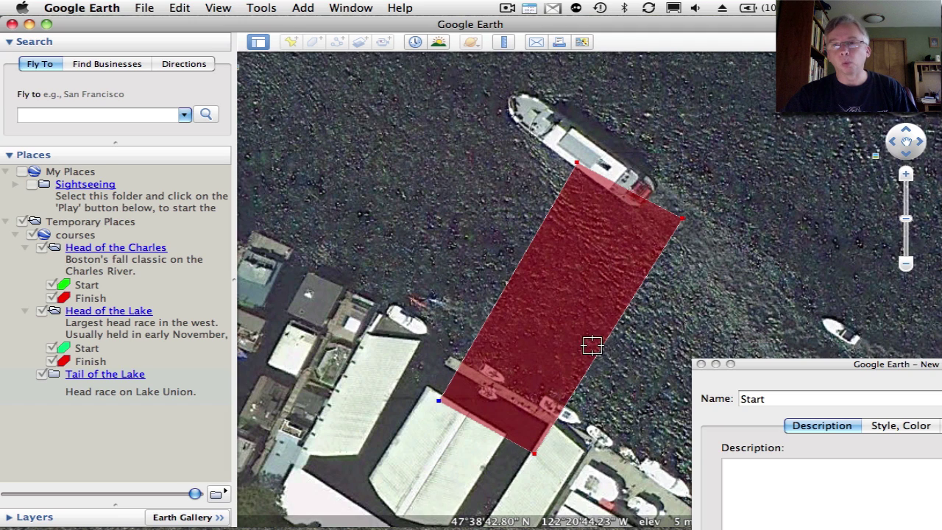
pyautogui.moveTo(577, 168); pyautogui.dragTo(609, 131)
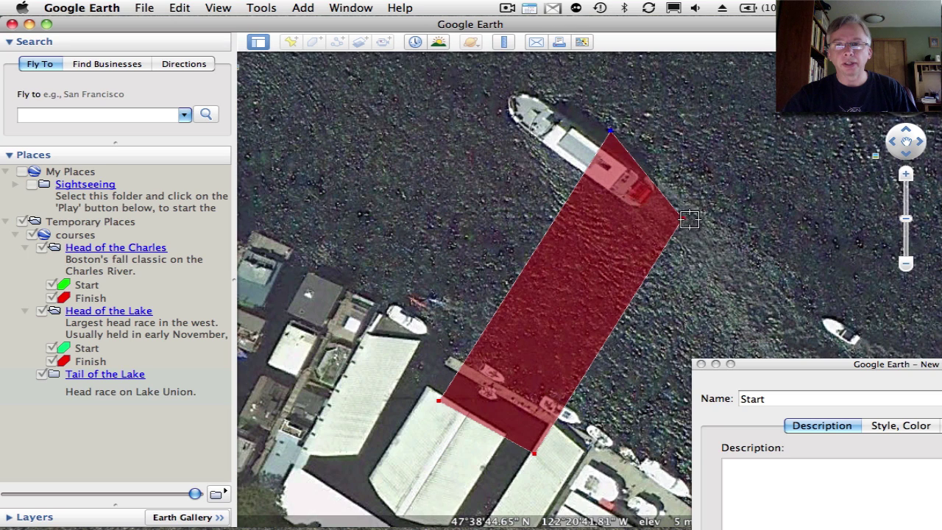
pyautogui.moveTo(681, 221); pyautogui.dragTo(700, 182)
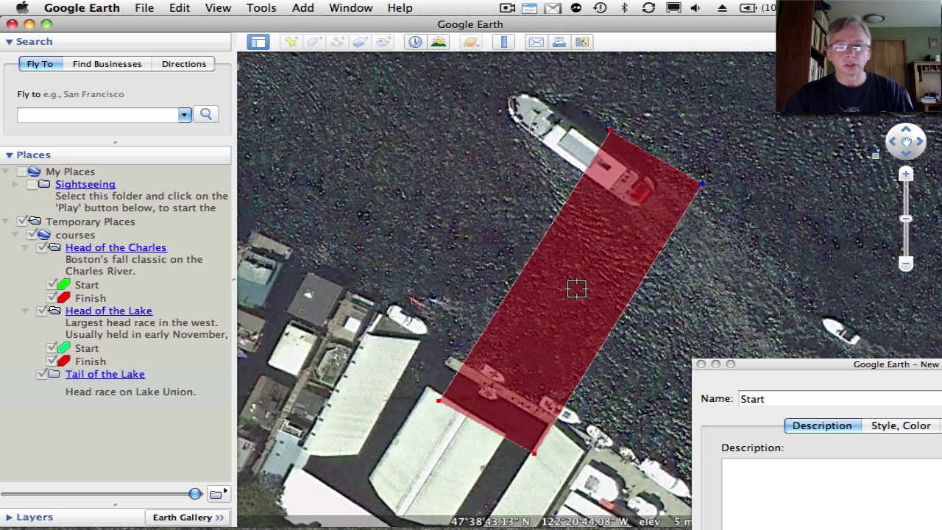
pyautogui.moveTo(701, 185); pyautogui.dragTo(720, 194)
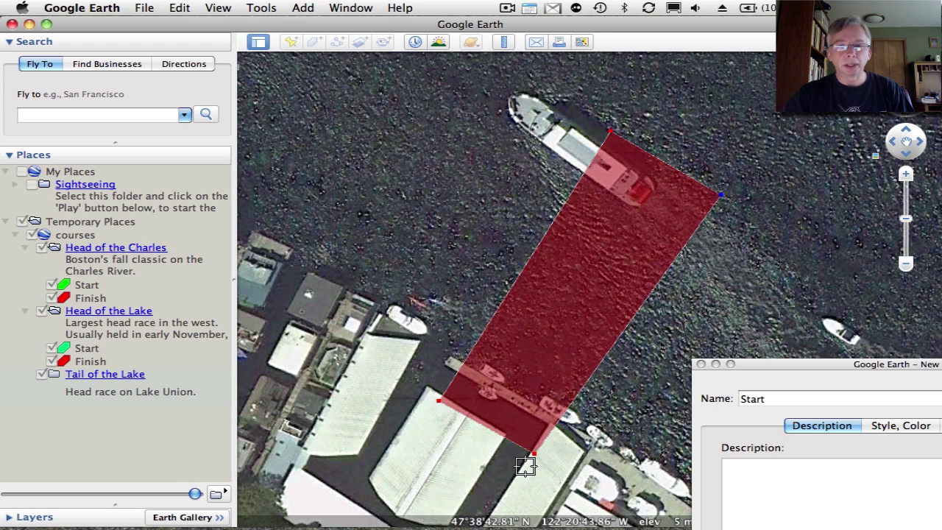
pyautogui.moveTo(535, 459); pyautogui.dragTo(553, 469)
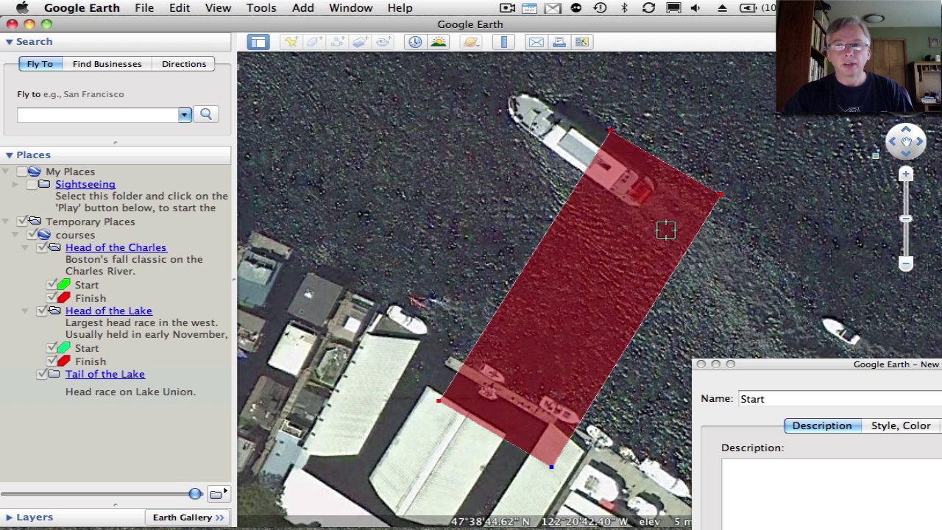
pyautogui.click(721, 197)
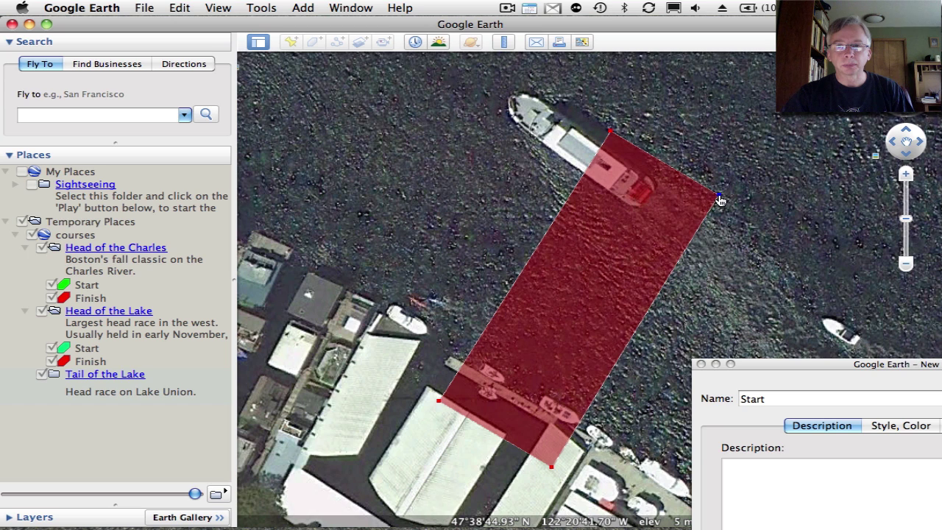
pyautogui.moveTo(765, 366); pyautogui.dragTo(576, 133)
pyautogui.click(692, 193)
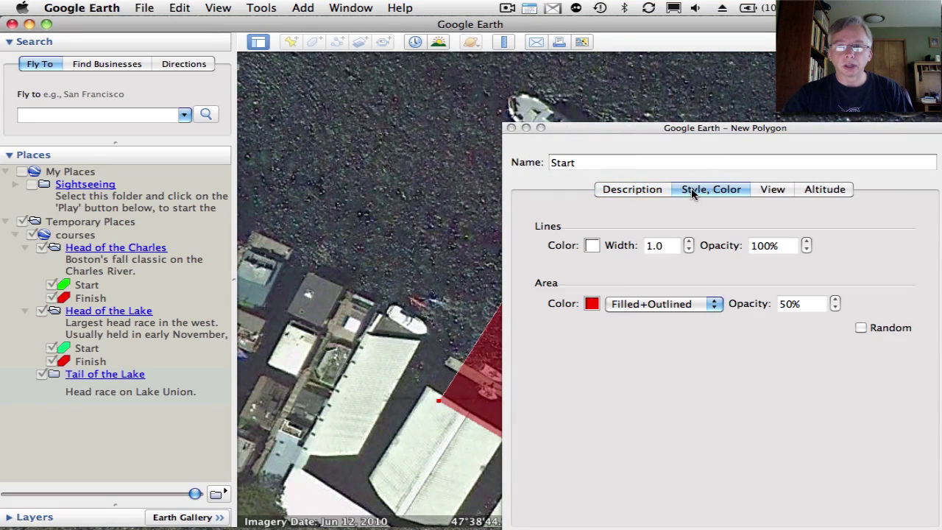
# Fill the Start polygon green at 50% opacity and save it into Tail of the Lake.
pyautogui.click(593, 304)
pyautogui.click(262, 290)
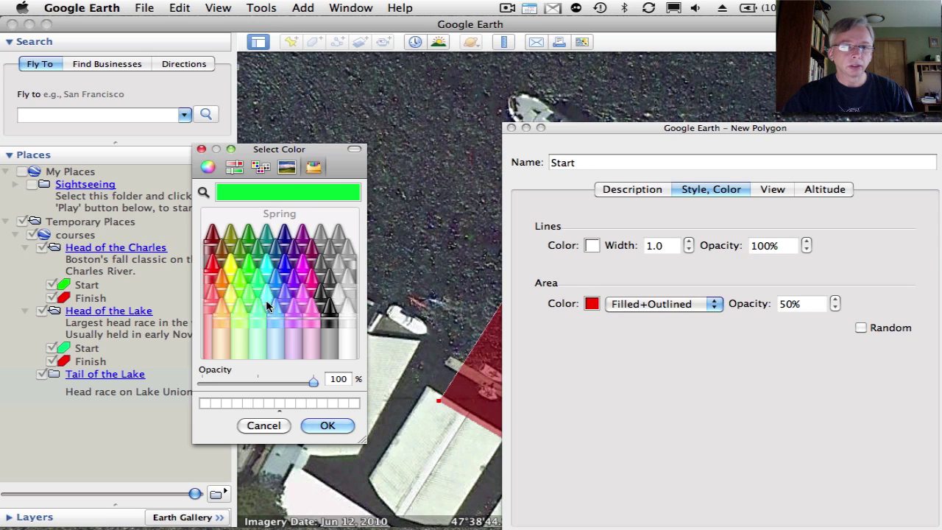
pyautogui.moveTo(314, 382); pyautogui.dragTo(262, 386)
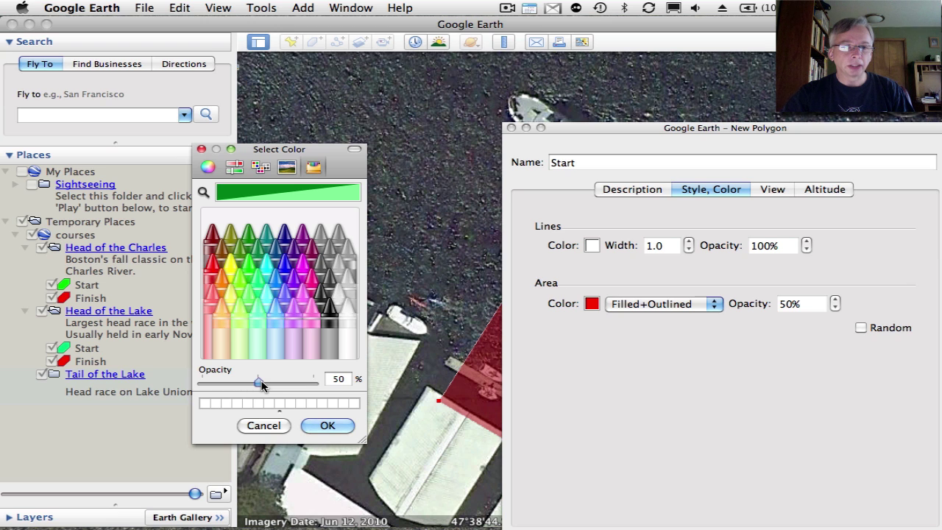
pyautogui.click(304, 425)
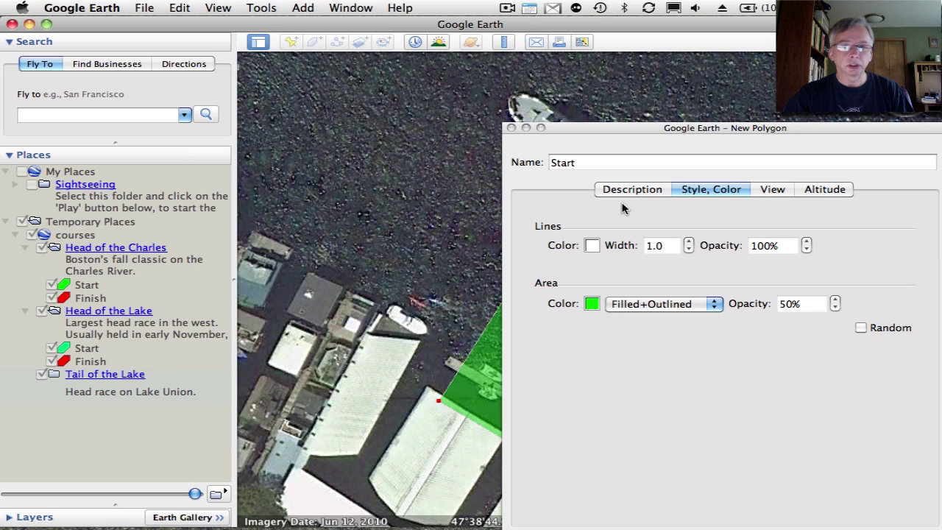
pyautogui.moveTo(729, 131); pyautogui.dragTo(571, 70)
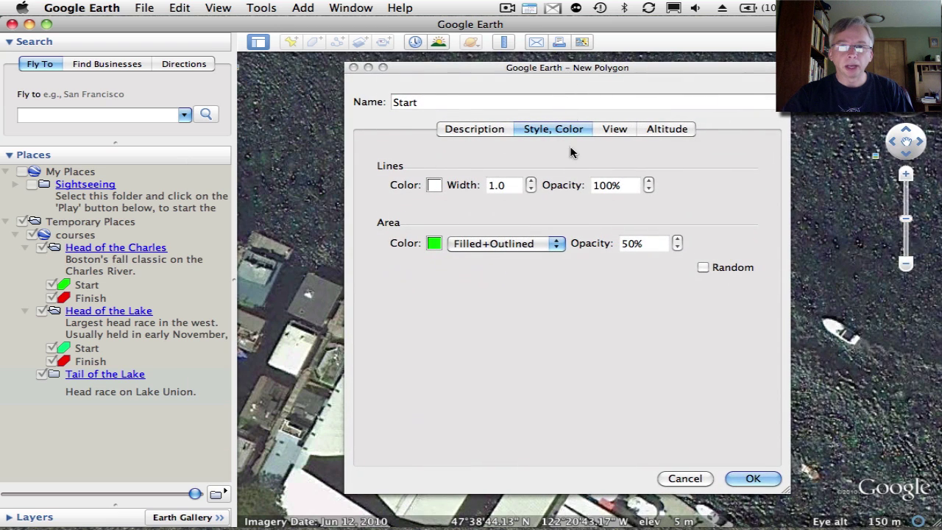
pyautogui.click(748, 479)
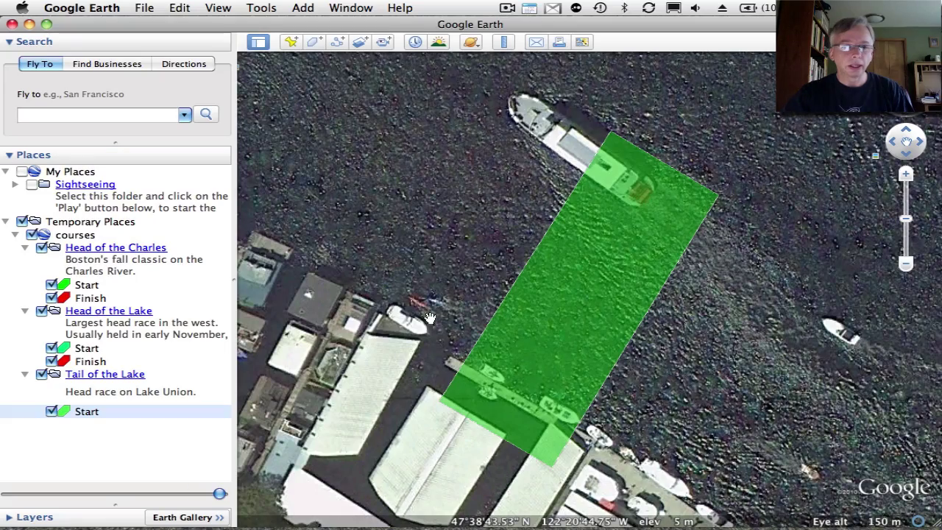
# Zoom out, pan to the north-shore park on Lake Union, and zoom in on the water below it.
pyautogui.scroll(-5, 407, 258)
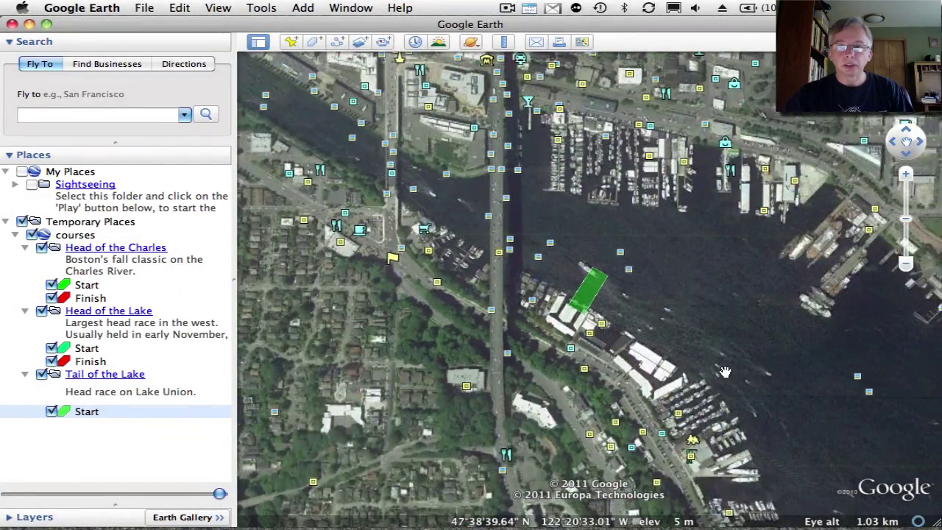
pyautogui.moveTo(442, 267); pyautogui.dragTo(346, 235)
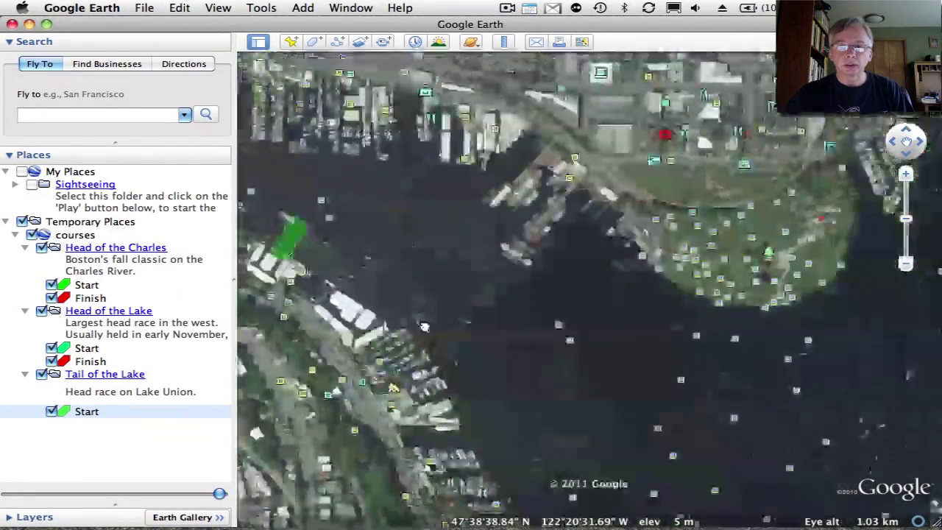
pyautogui.scroll(3, 472, 345)
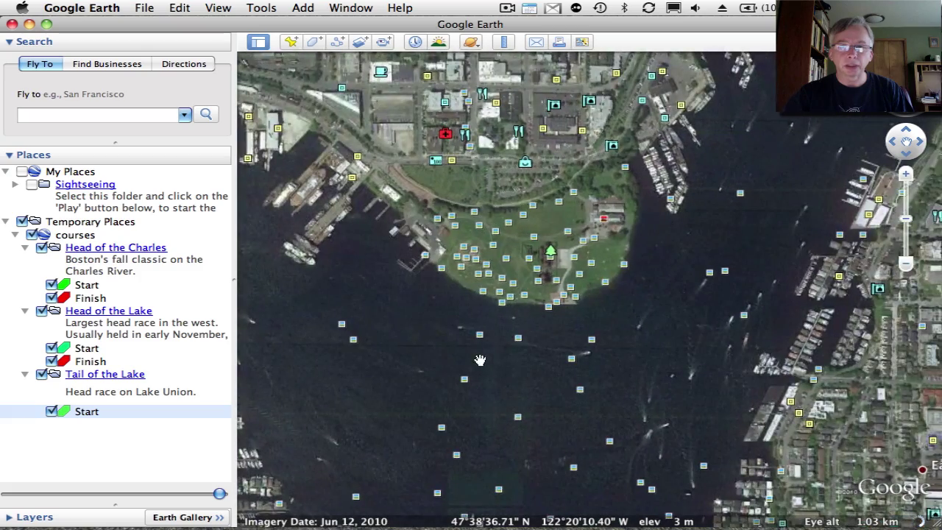
pyautogui.scroll(3, 519, 345)
pyautogui.scroll(2, 521, 344)
pyautogui.moveTo(521, 344); pyautogui.dragTo(522, 314)
pyautogui.scroll(3, 522, 313)
pyautogui.scroll(2, 515, 312)
pyautogui.moveTo(439, 295); pyautogui.dragTo(696, 336)
pyautogui.moveTo(590, 358); pyautogui.dragTo(595, 321)
# Create a new polygon named Finish in Tail of the Lake, with its settings moved aside.
pyautogui.rightClick(88, 376)
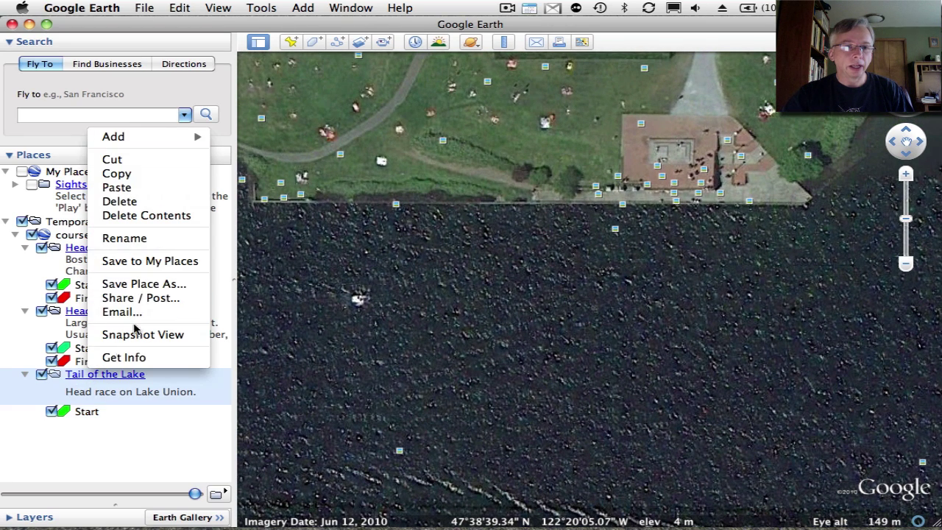
pyautogui.moveTo(151, 137)
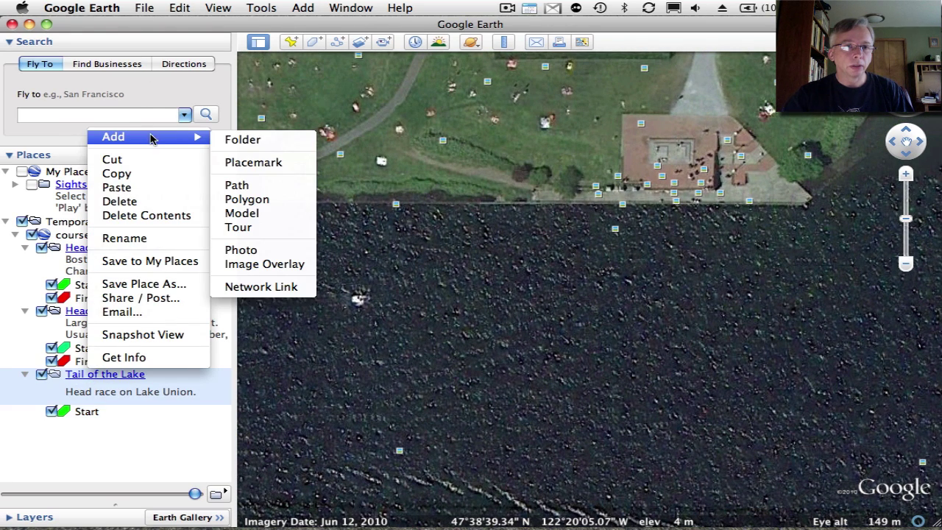
pyautogui.click(261, 201)
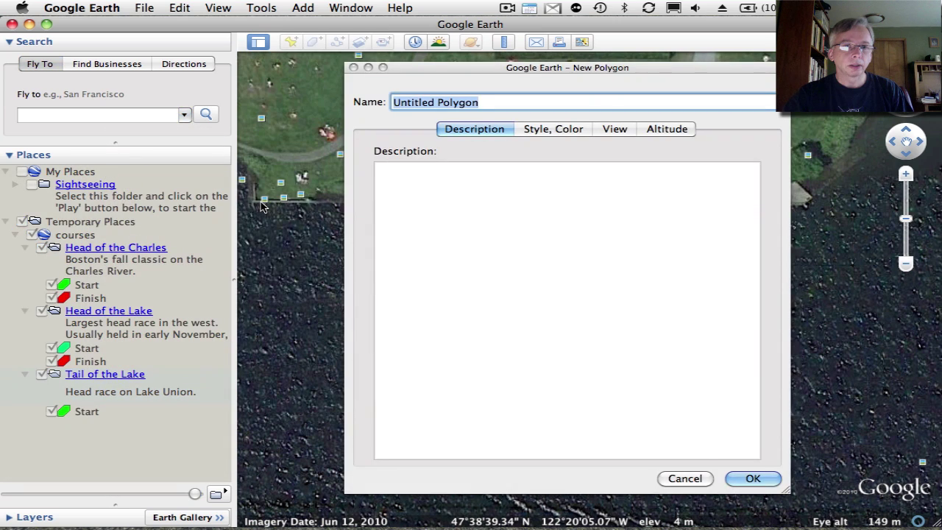
pyautogui.write('Fini')
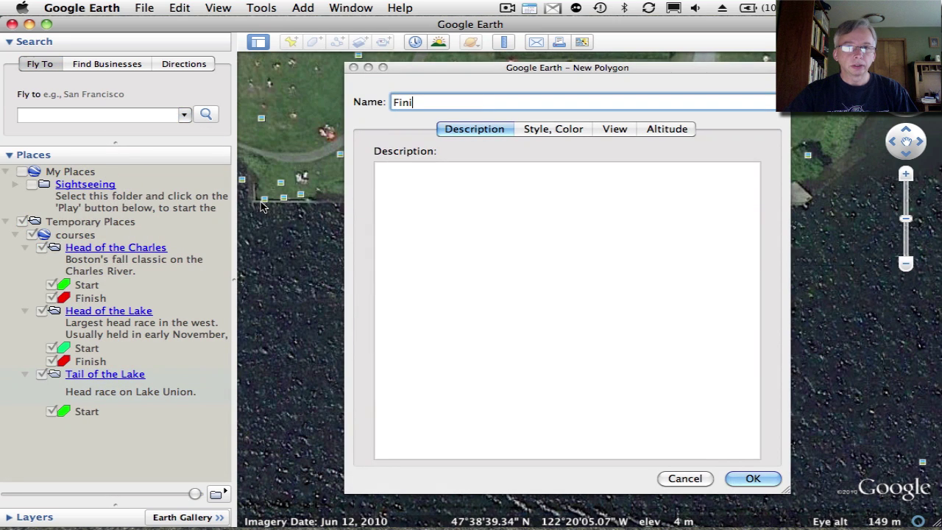
pyautogui.write('sh')
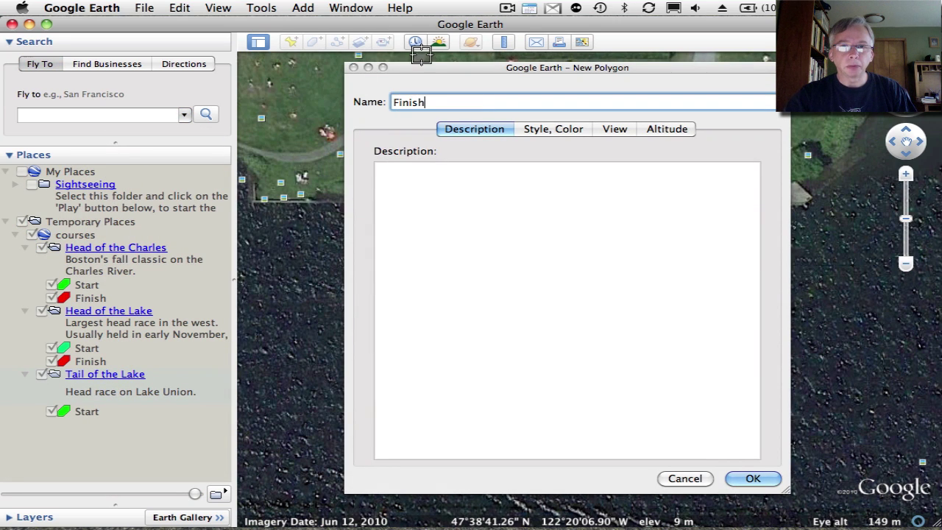
pyautogui.moveTo(413, 71); pyautogui.dragTo(738, 377)
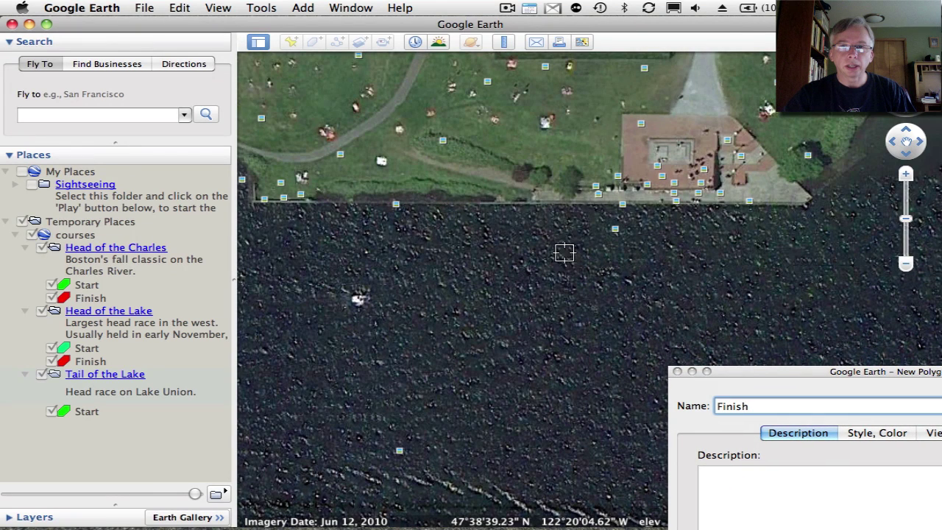
# Place the Finish polygon's four corners from the park shoreline out onto the water.
pyautogui.click(510, 185)
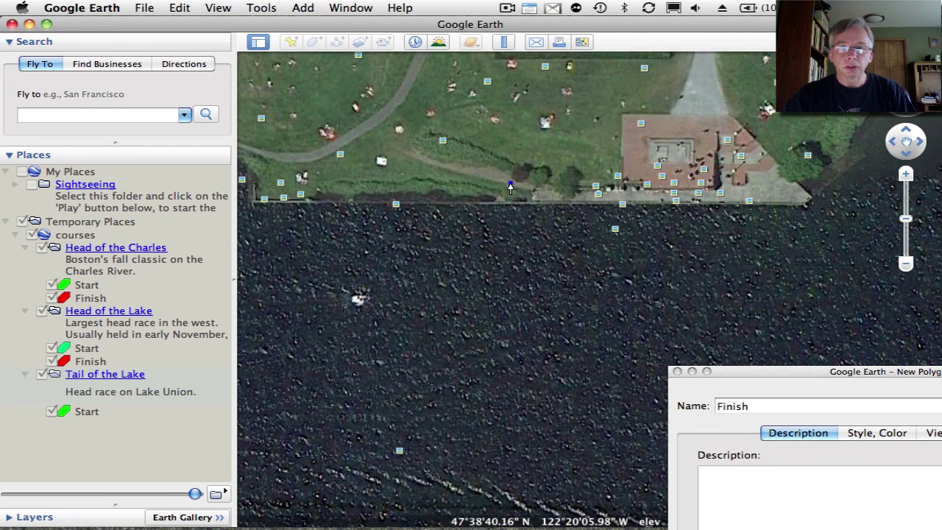
pyautogui.click(499, 478)
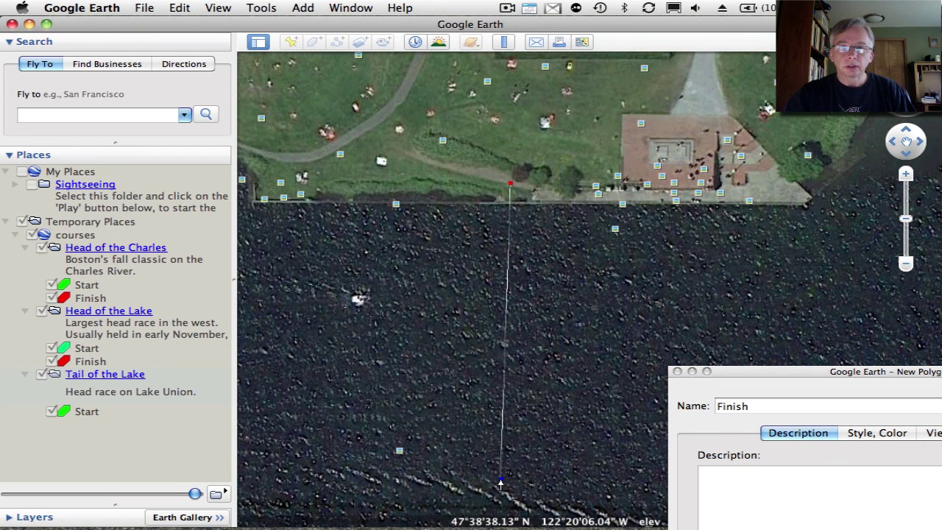
pyautogui.click(602, 478)
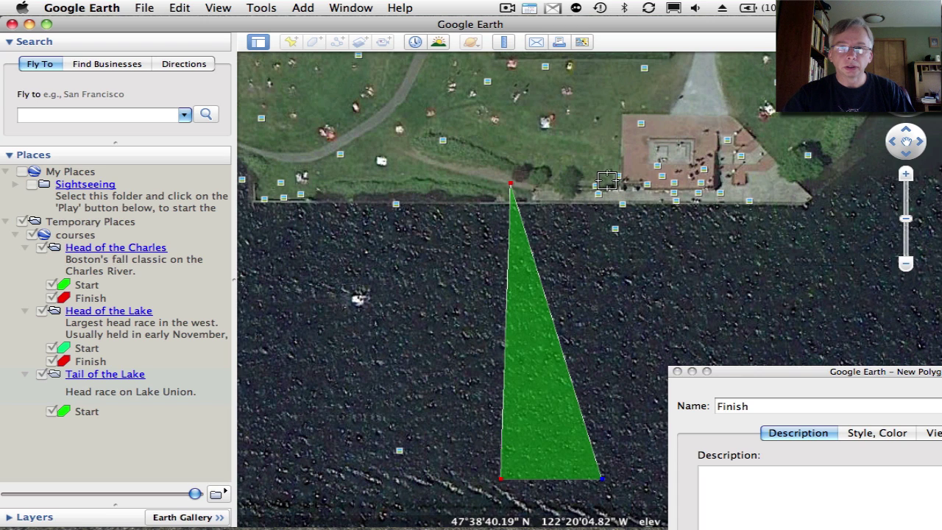
pyautogui.click(607, 179)
pyautogui.moveTo(513, 190); pyautogui.dragTo(507, 170)
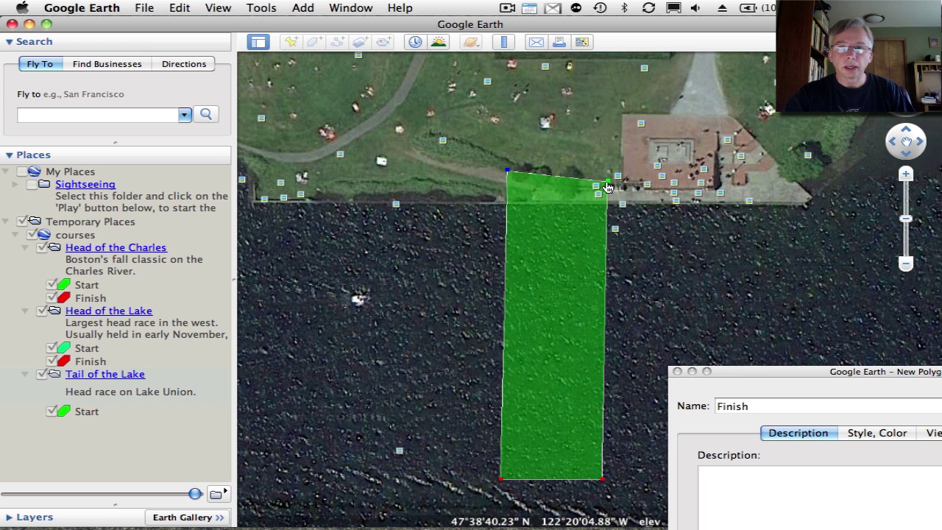
pyautogui.moveTo(607, 180); pyautogui.dragTo(630, 166)
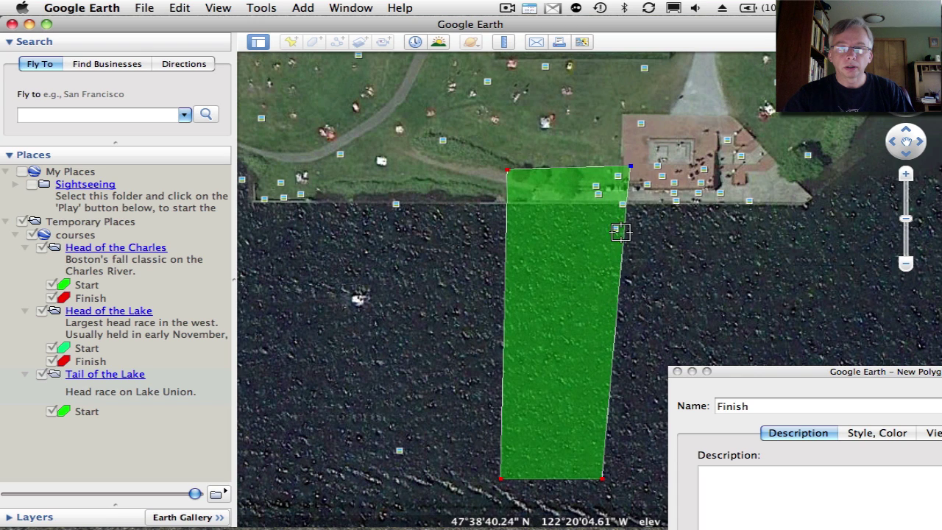
# Straighten the Finish polygon's vertices into a rectangle whose top edge meets the shore.
pyautogui.click(615, 479)
pyautogui.moveTo(618, 479); pyautogui.dragTo(557, 171)
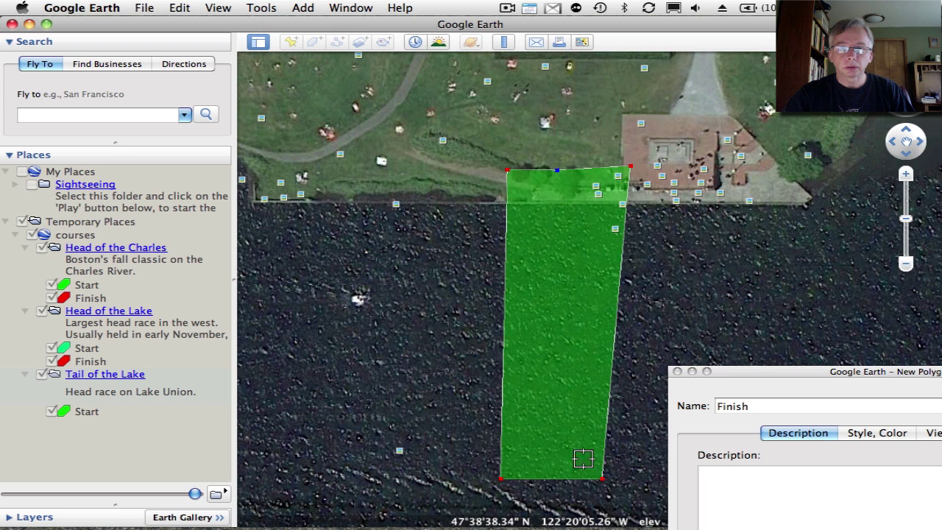
pyautogui.moveTo(604, 485); pyautogui.dragTo(627, 484)
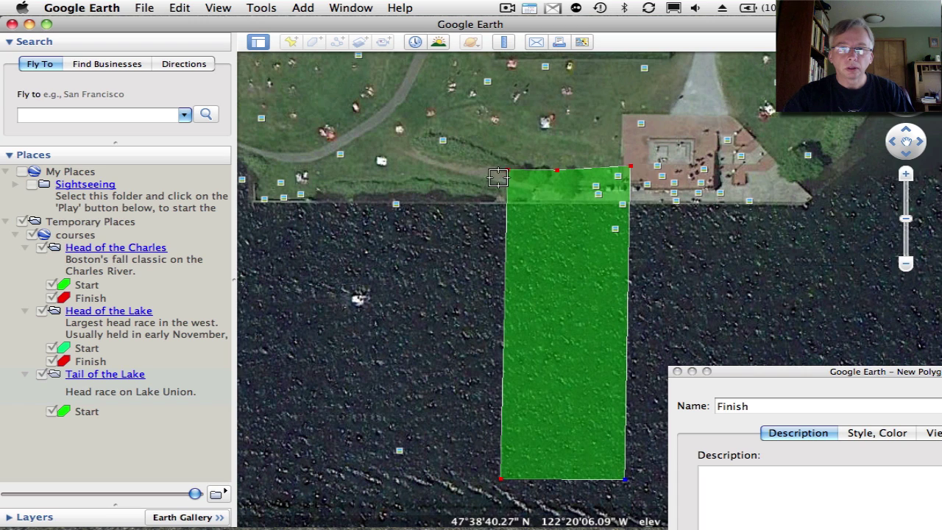
pyautogui.moveTo(507, 173); pyautogui.dragTo(473, 171)
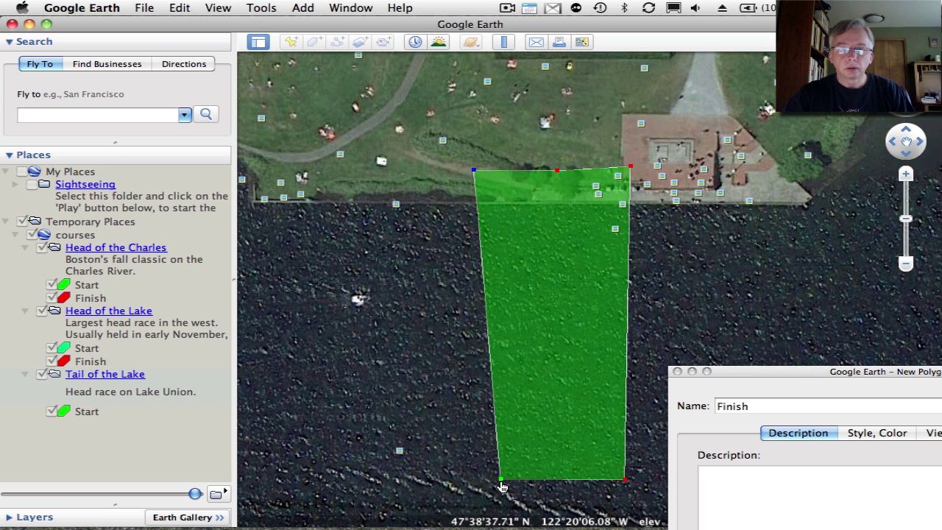
pyautogui.moveTo(501, 483); pyautogui.dragTo(469, 480)
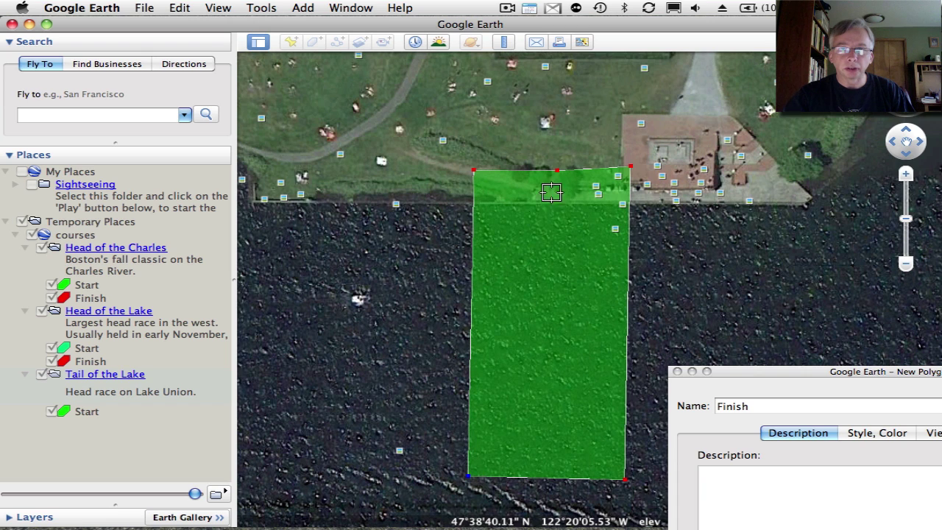
pyautogui.moveTo(630, 167); pyautogui.dragTo(600, 171)
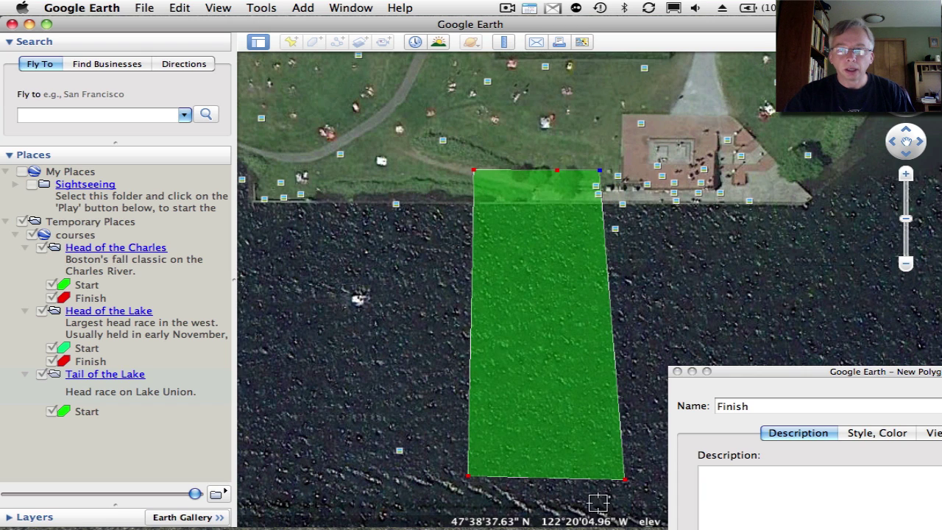
pyautogui.moveTo(625, 485); pyautogui.dragTo(599, 482)
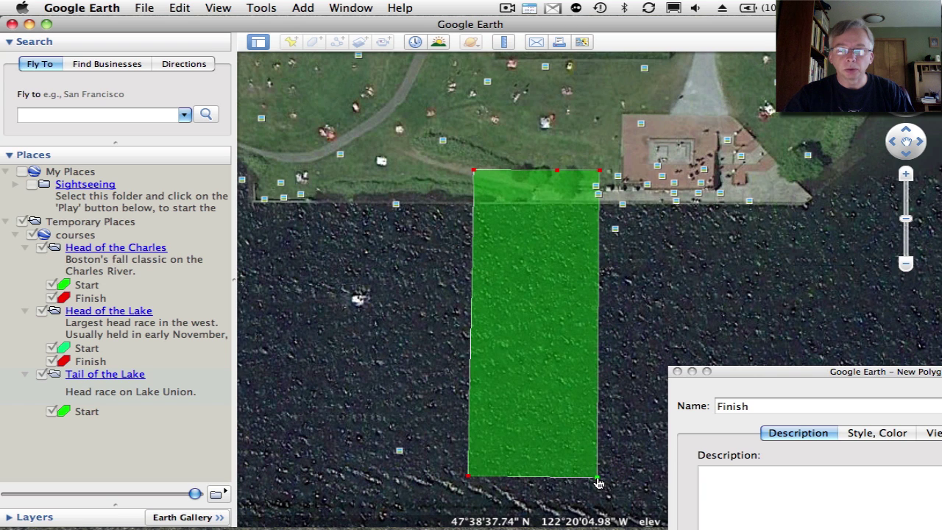
pyautogui.moveTo(788, 372); pyautogui.dragTo(476, 68)
# Give the Finish polygon a red area fill at 50% opacity and save it.
pyautogui.click(557, 127)
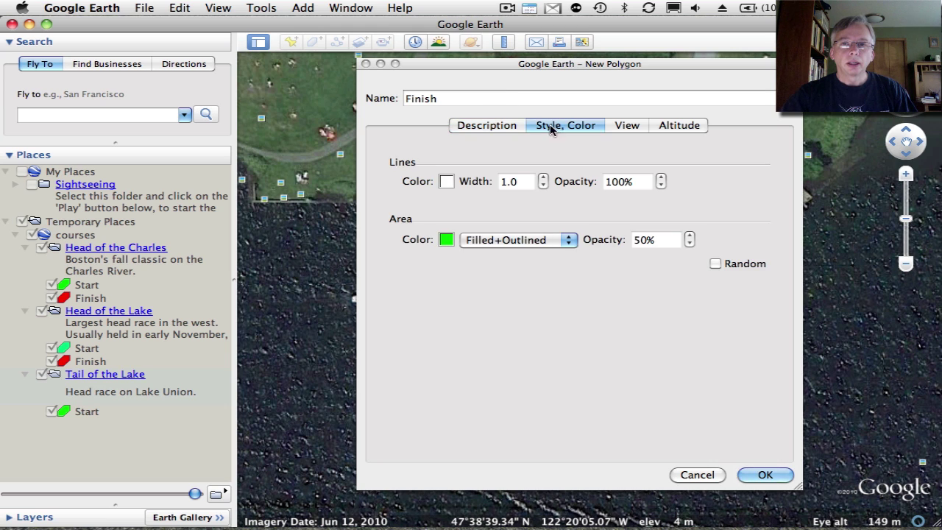
pyautogui.click(447, 240)
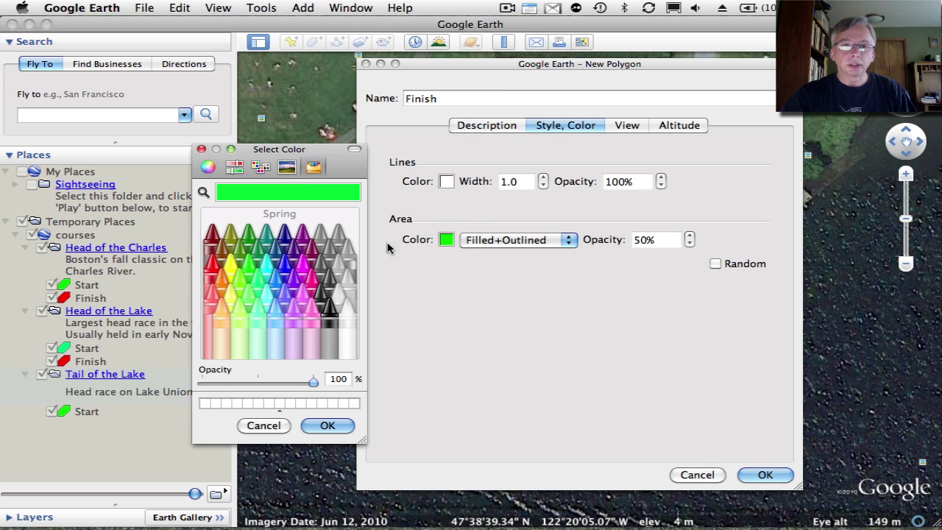
pyautogui.click(211, 280)
pyautogui.moveTo(314, 383); pyautogui.dragTo(259, 387)
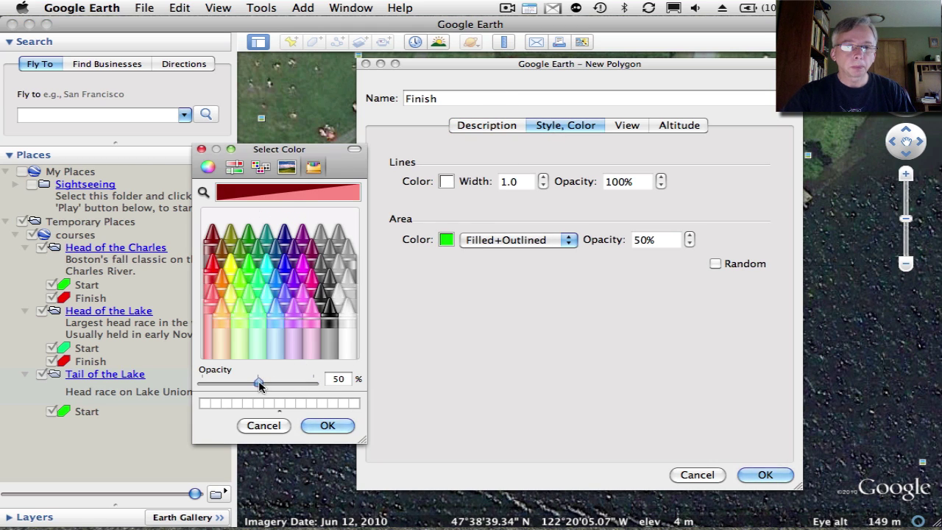
pyautogui.click(327, 425)
pyautogui.moveTo(599, 65); pyautogui.dragTo(666, 72)
pyautogui.click(830, 484)
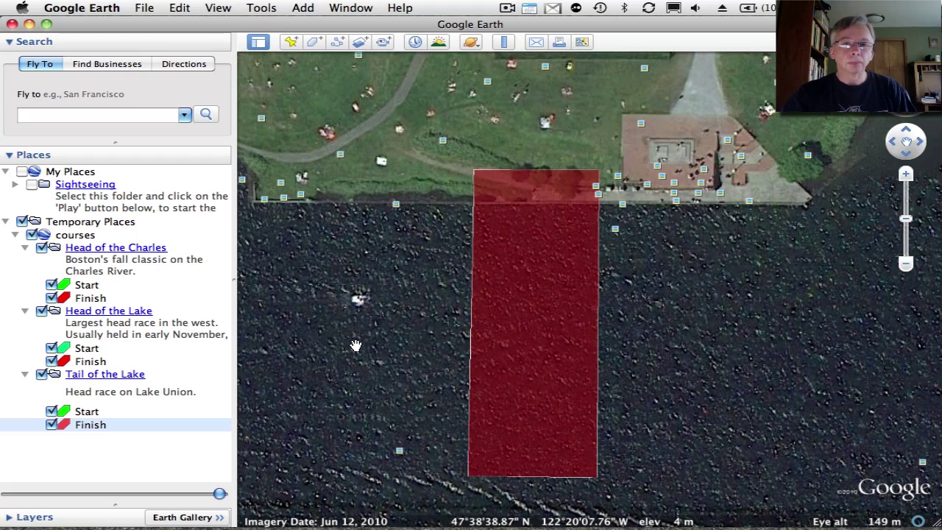
# Zoom out and pan over Lake Union so both course polygons are in view.
pyautogui.scroll(-5, 352, 346)
pyautogui.moveTo(361, 346); pyautogui.dragTo(607, 316)
pyautogui.scroll(-5, 536, 225)
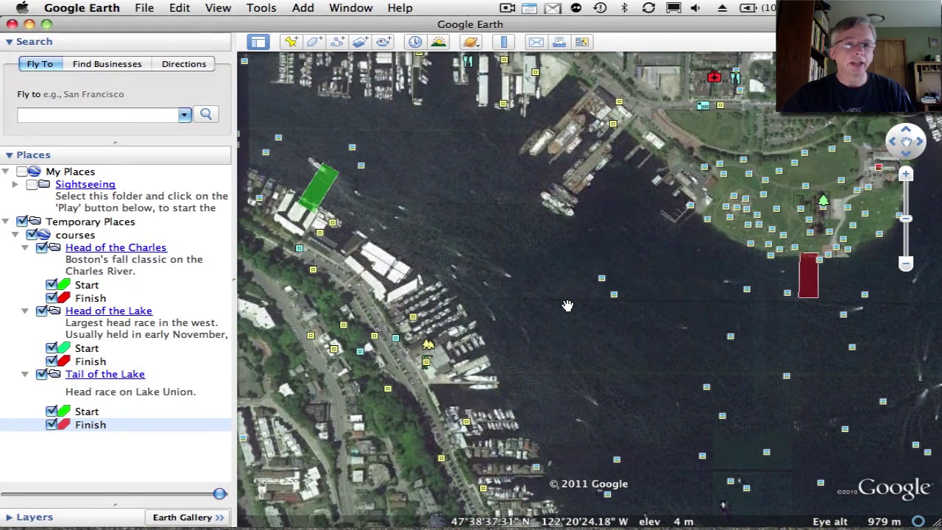
pyautogui.moveTo(566, 306); pyautogui.dragTo(558, 226)
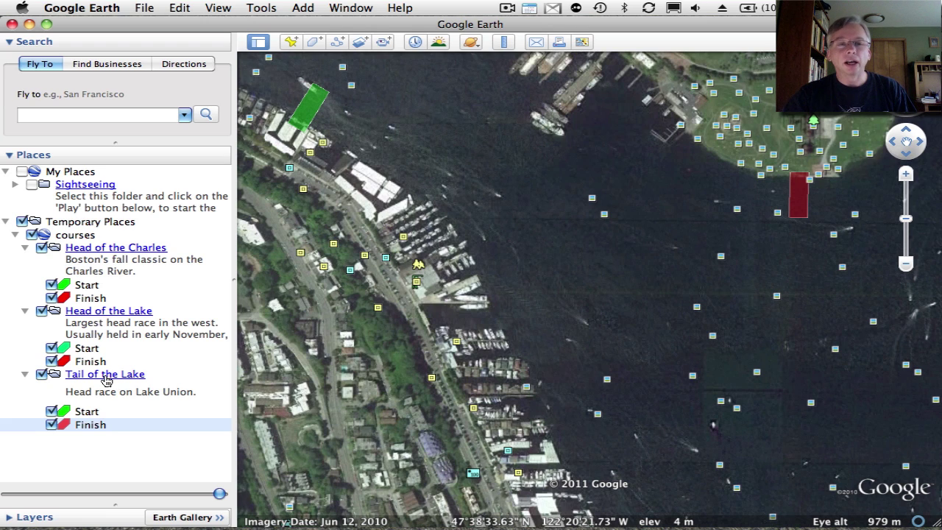
# Select Start, Finish, then Tail of the Lake in Places and dismiss the course description balloon.
pyautogui.click(87, 413)
pyautogui.click(90, 426)
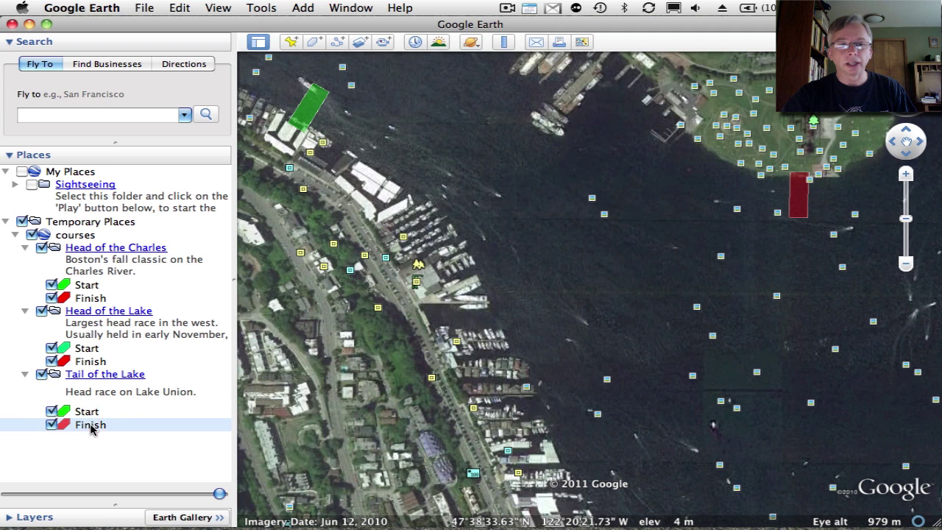
pyautogui.click(103, 375)
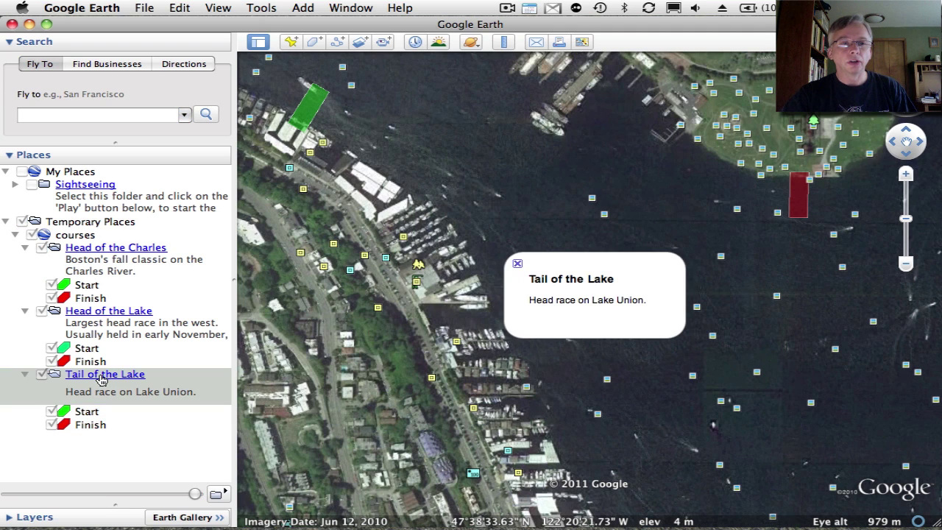
pyautogui.click(518, 265)
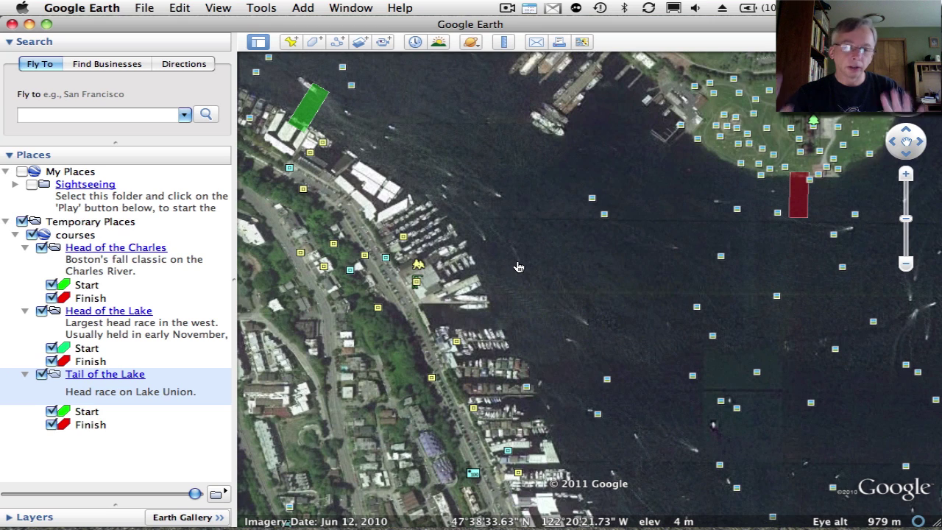